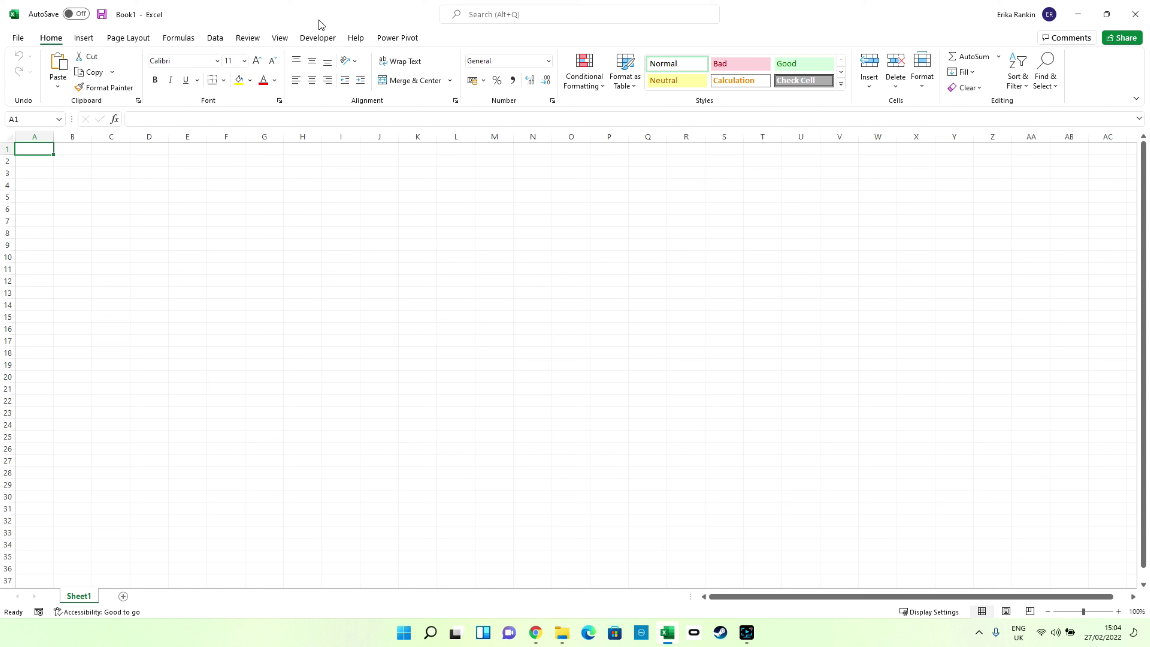
# Turn on the Developer tab through Excel Options' ribbon customization settings
pyautogui.click(20, 41)
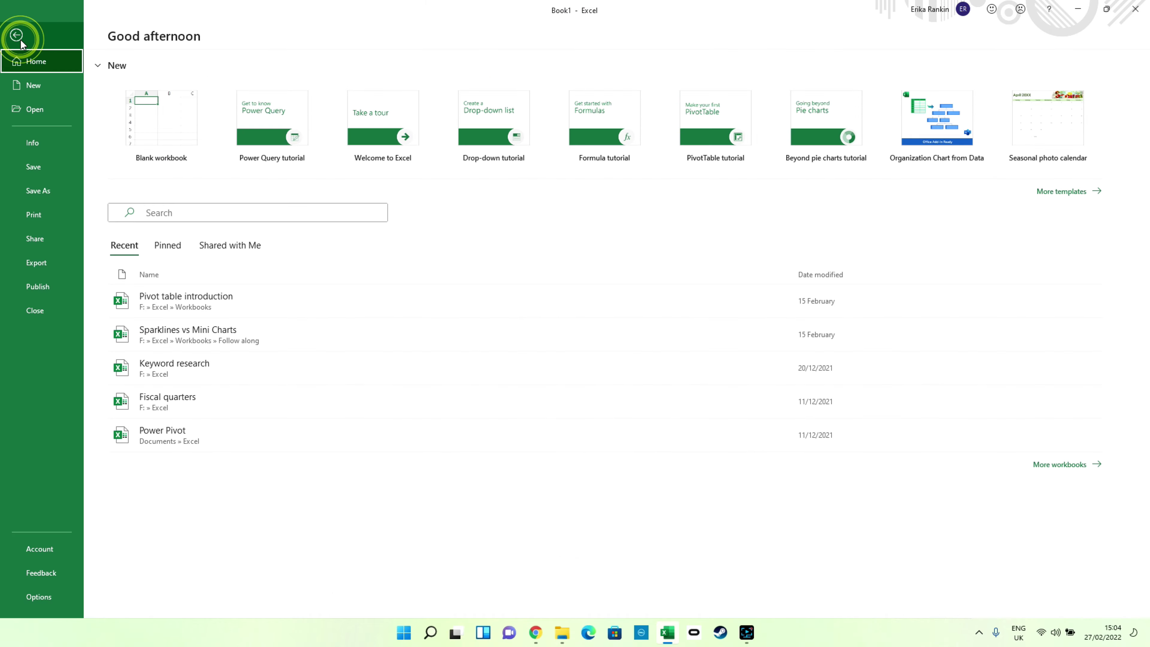
pyautogui.click(44, 597)
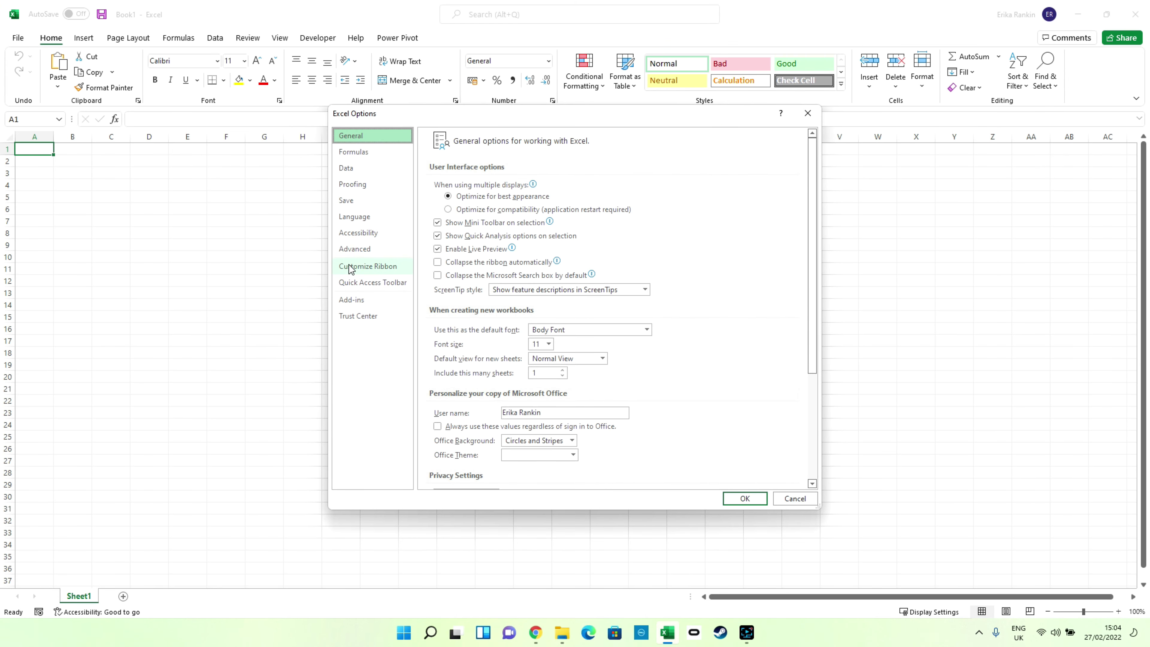
pyautogui.click(353, 267)
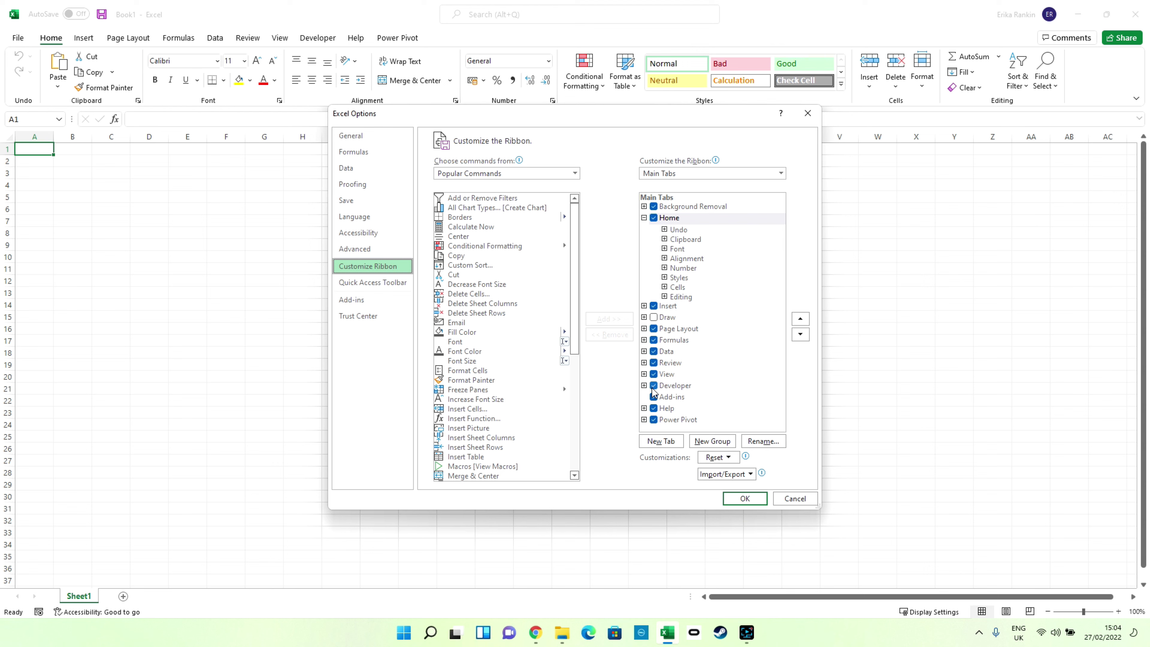
pyautogui.click(737, 506)
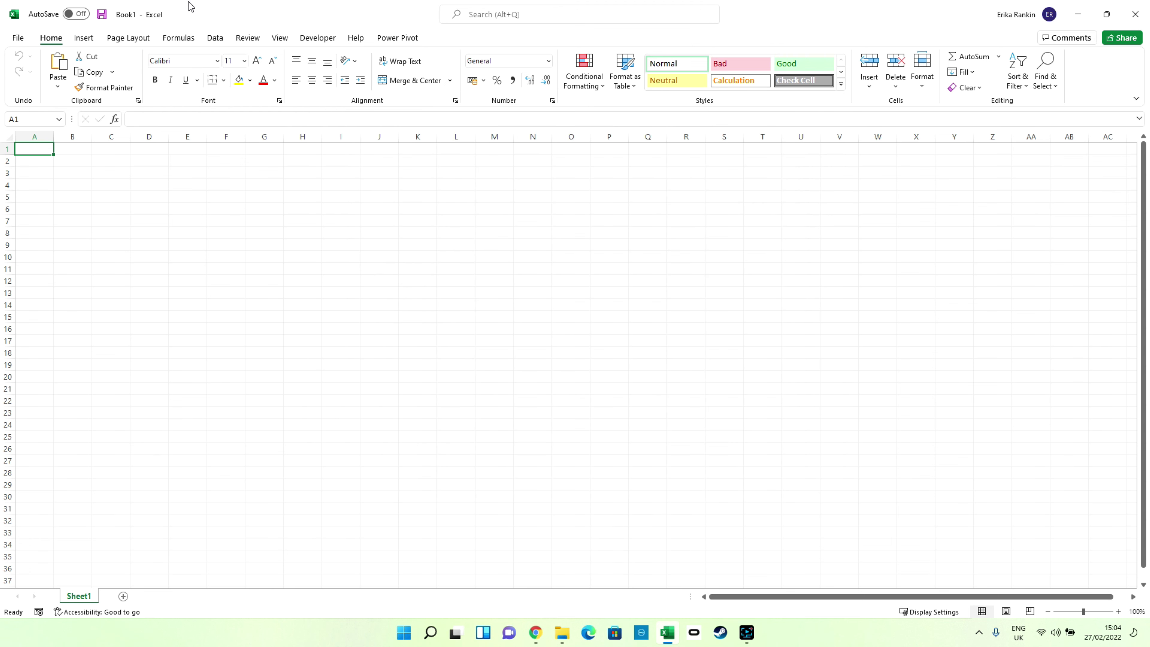
# Search the Office Add-ins store for "date" add-ins
pyautogui.click(308, 40)
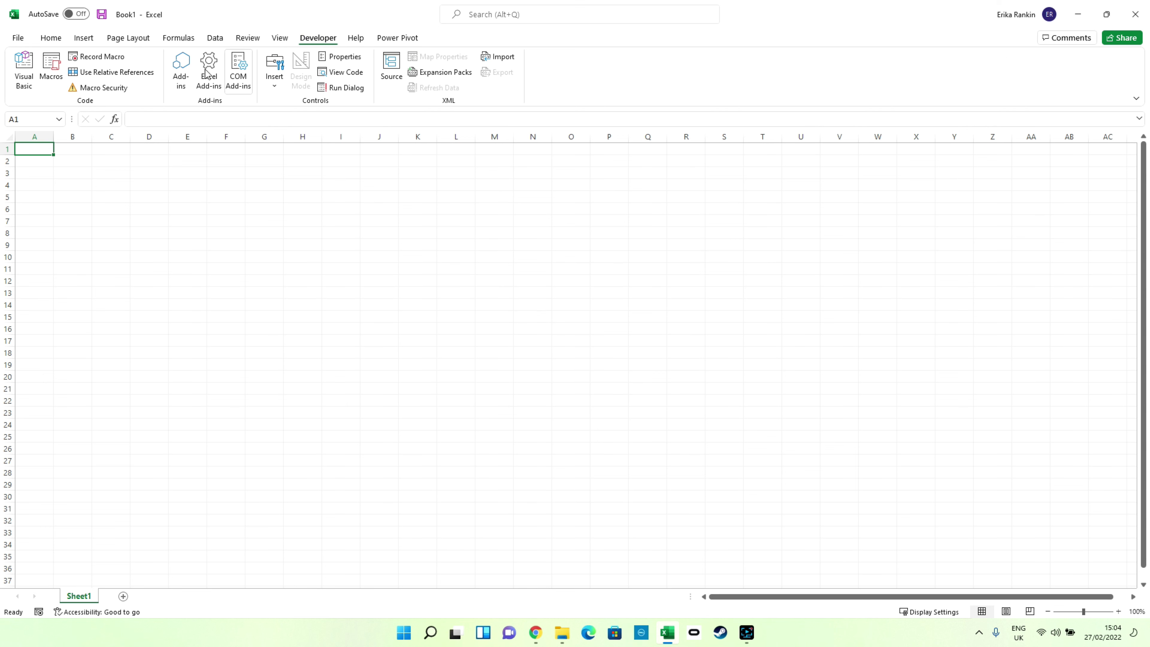
pyautogui.click(183, 78)
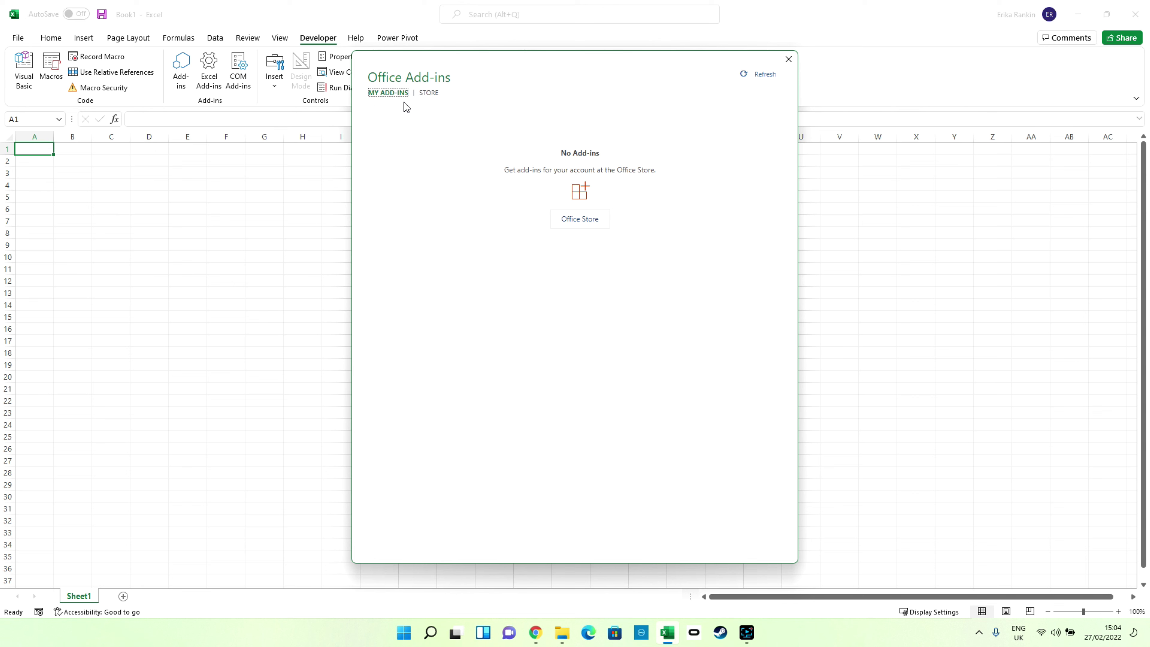
pyautogui.click(426, 94)
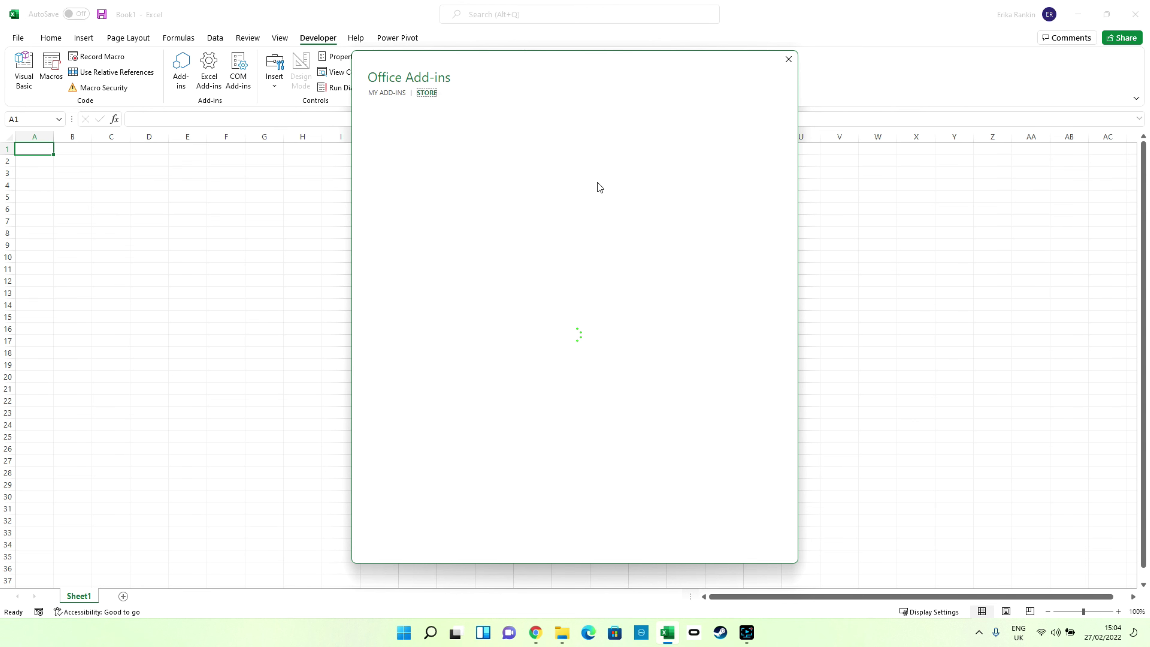
pyautogui.click(423, 144)
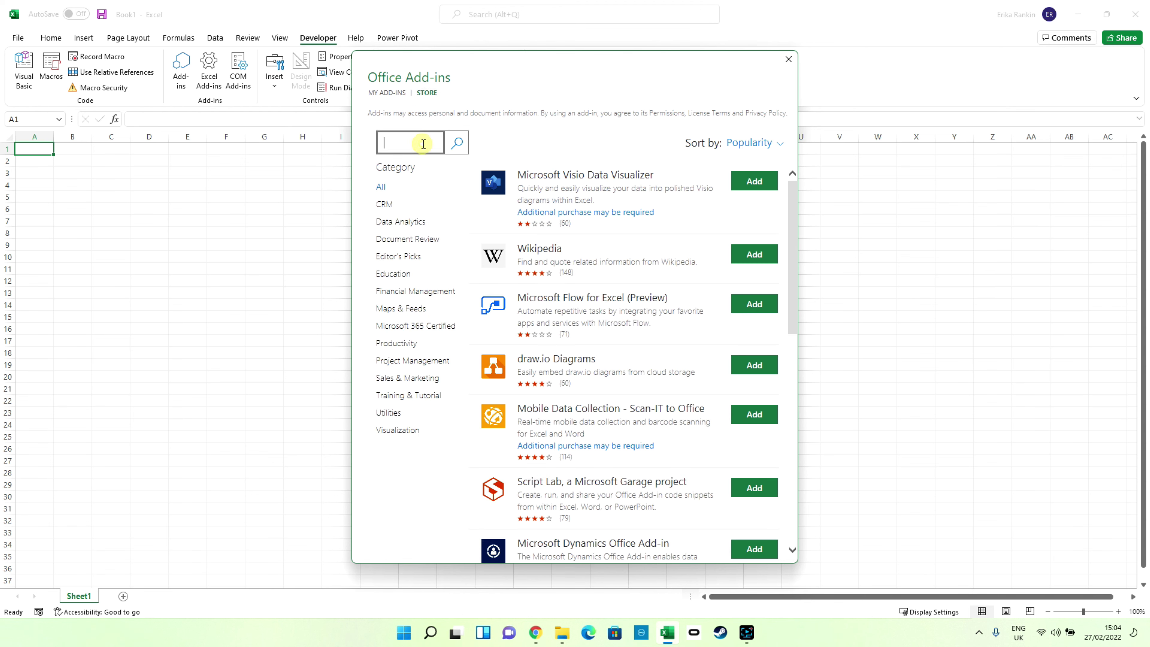
pyautogui.write('date')
pyautogui.press('Return')
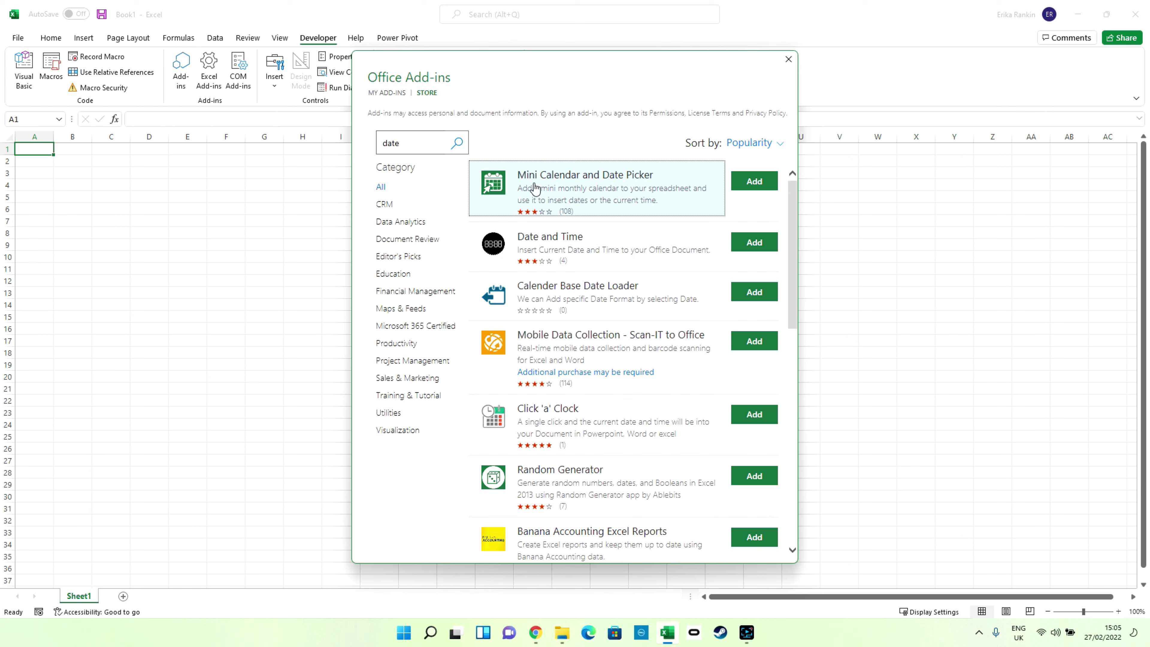
# Add Mini Calendar and Date Picker, accept its terms, and close the Add-ins window
pyautogui.click(750, 184)
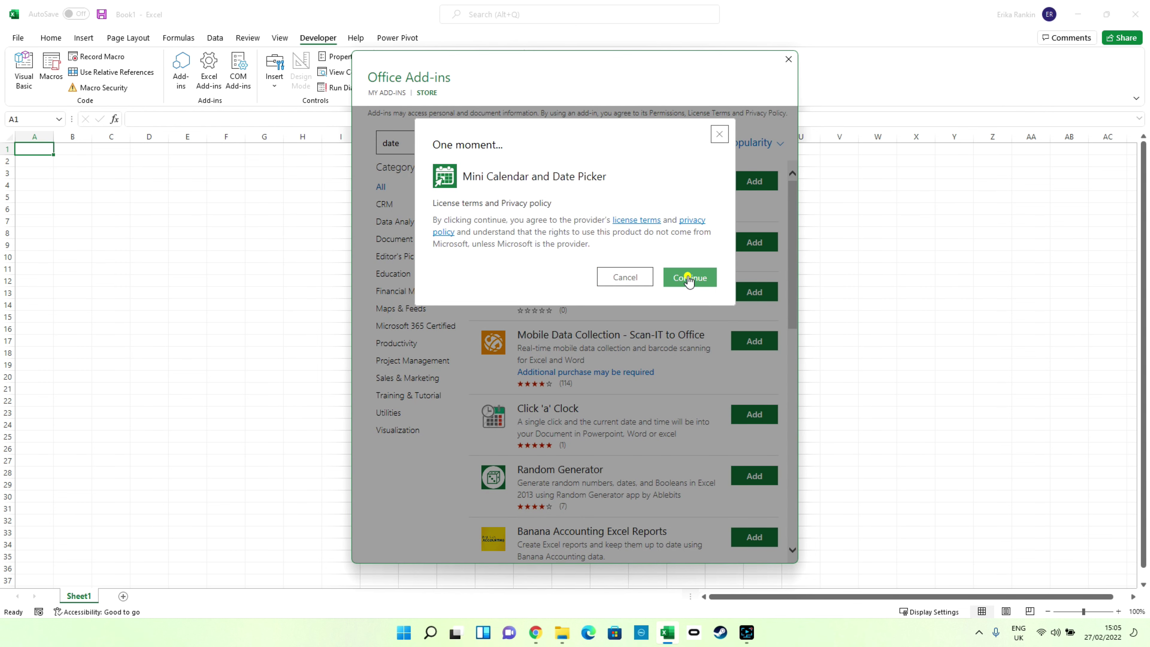
pyautogui.click(689, 278)
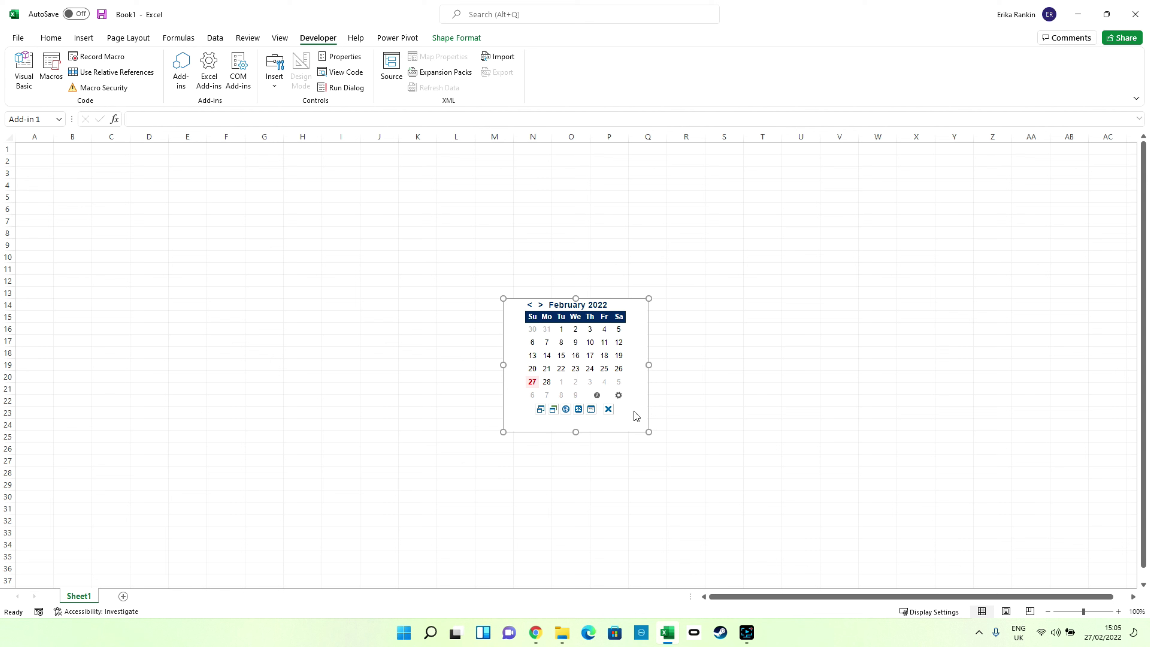
pyautogui.click(182, 85)
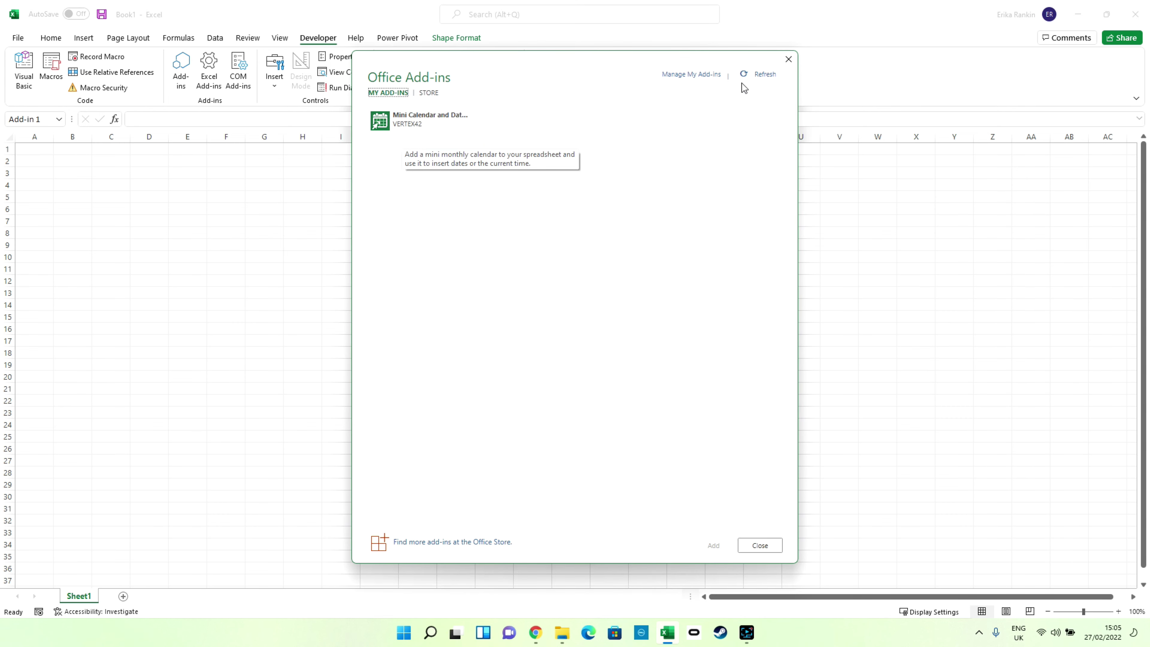
pyautogui.click(788, 59)
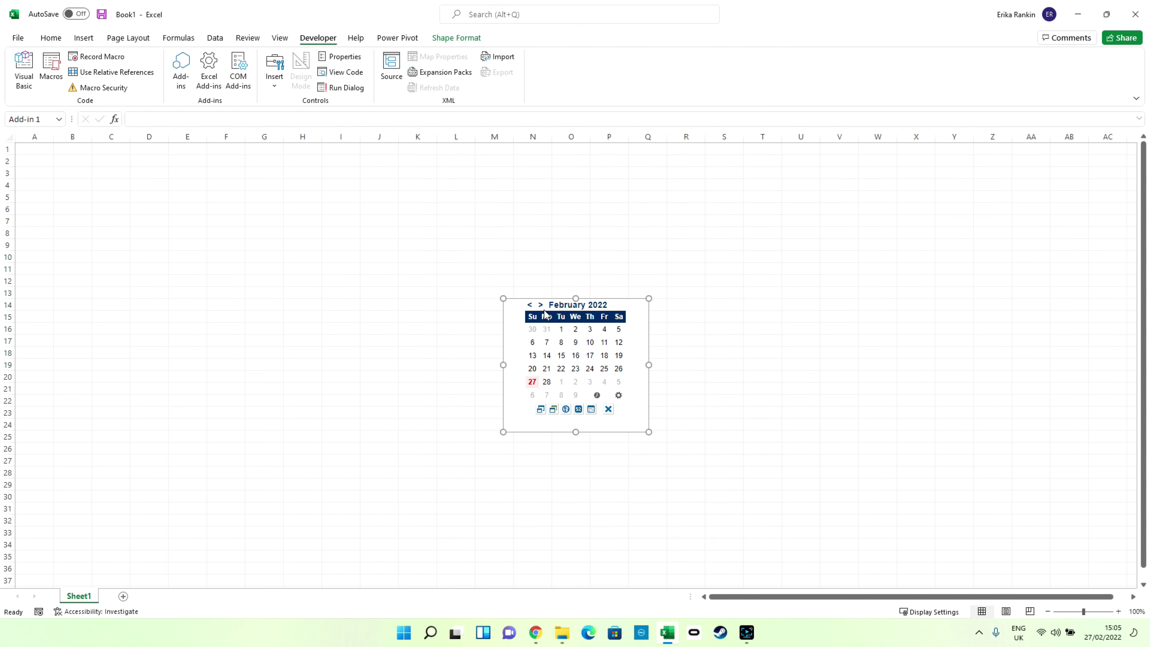
# Move the calendar to columns E–H near the top, leaving it on February 2022
pyautogui.tripleClick(634, 303)
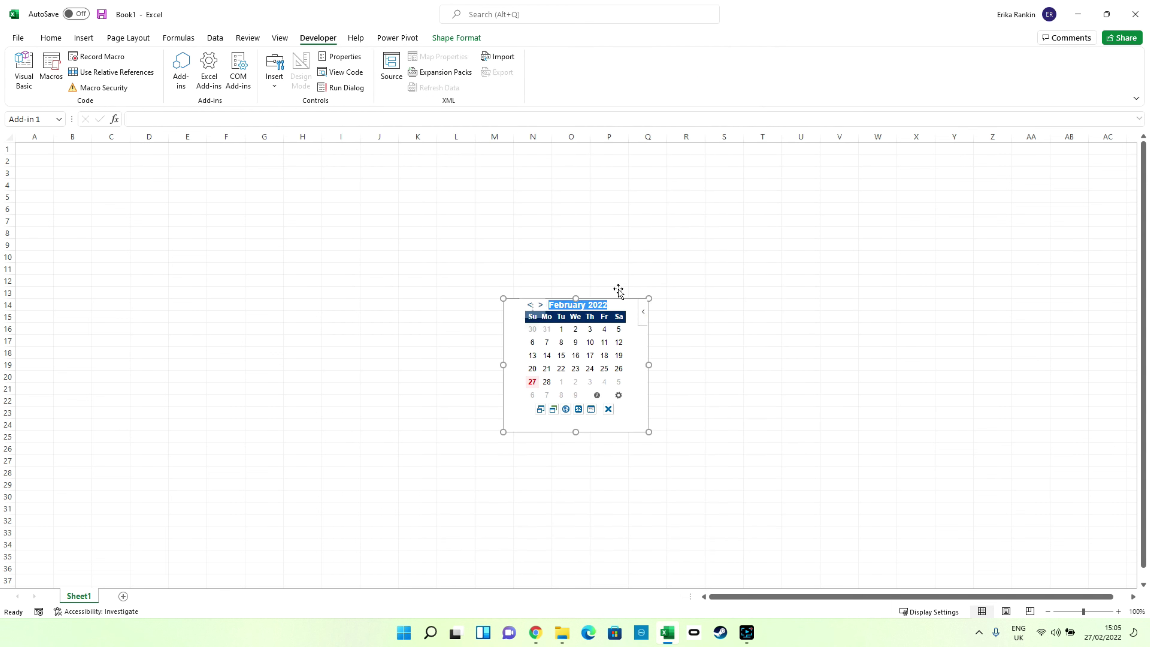
pyautogui.moveTo(615, 297); pyautogui.dragTo(301, 164)
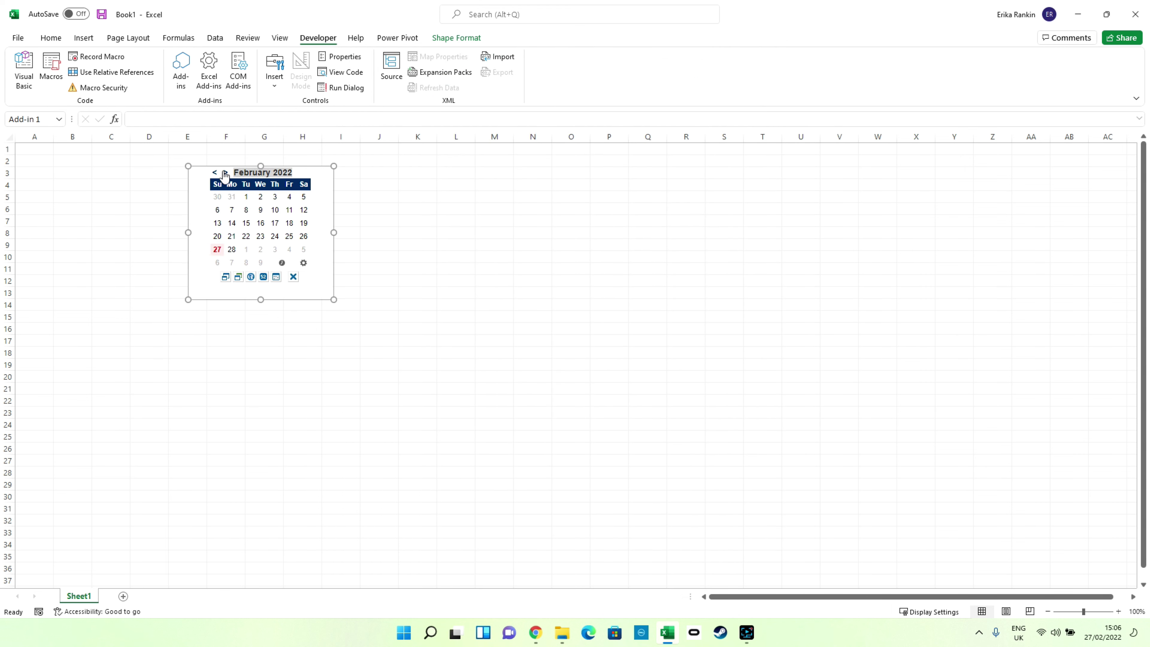
pyautogui.click(228, 175)
pyautogui.click(227, 175)
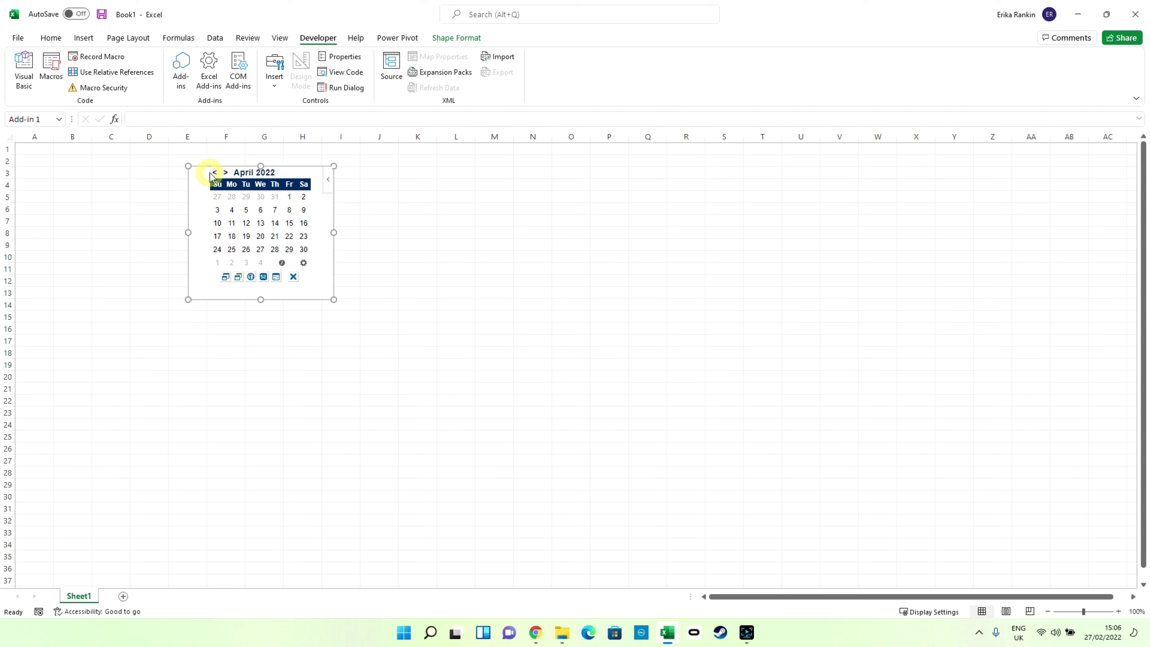
pyautogui.click(214, 175)
pyautogui.click(214, 175)
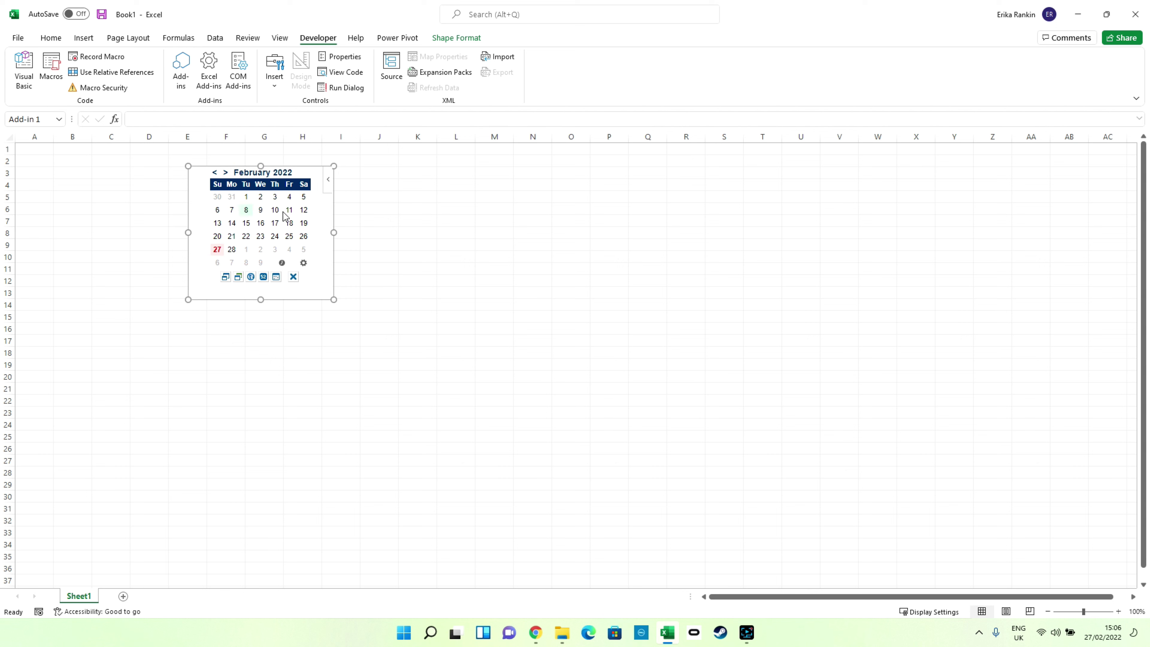
# Fill M8, M9, M10 with 16/02/2022, 22/02/2022, 10/02/2022 and widen column M
pyautogui.click(479, 236)
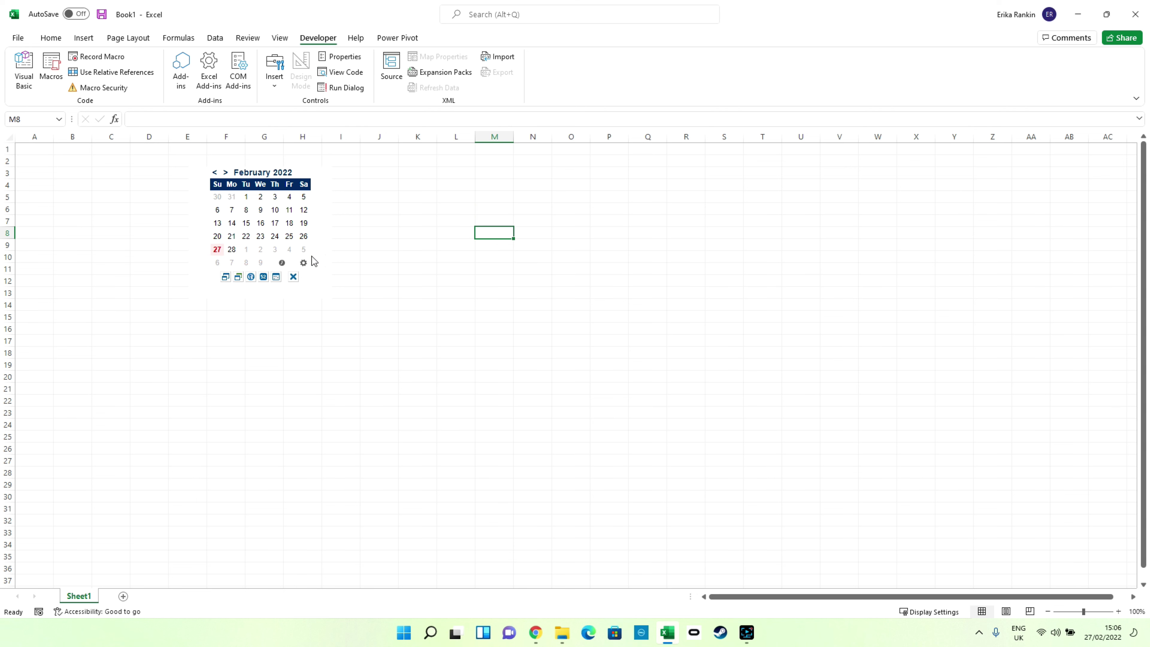
pyautogui.click(263, 223)
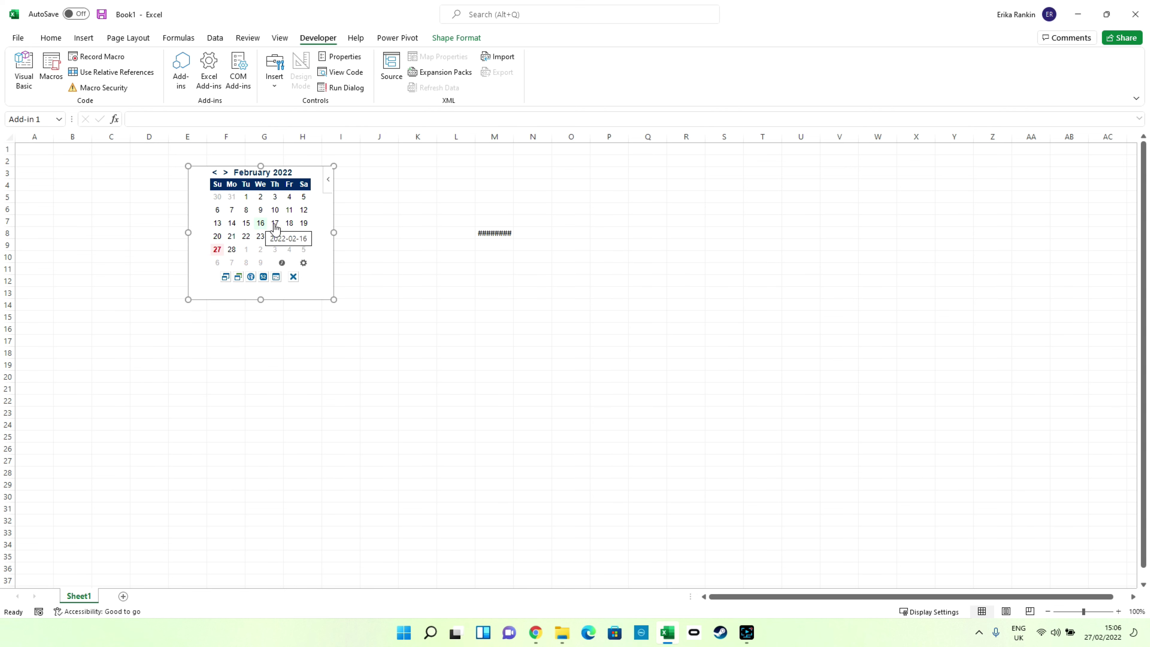
pyautogui.doubleClick(513, 136)
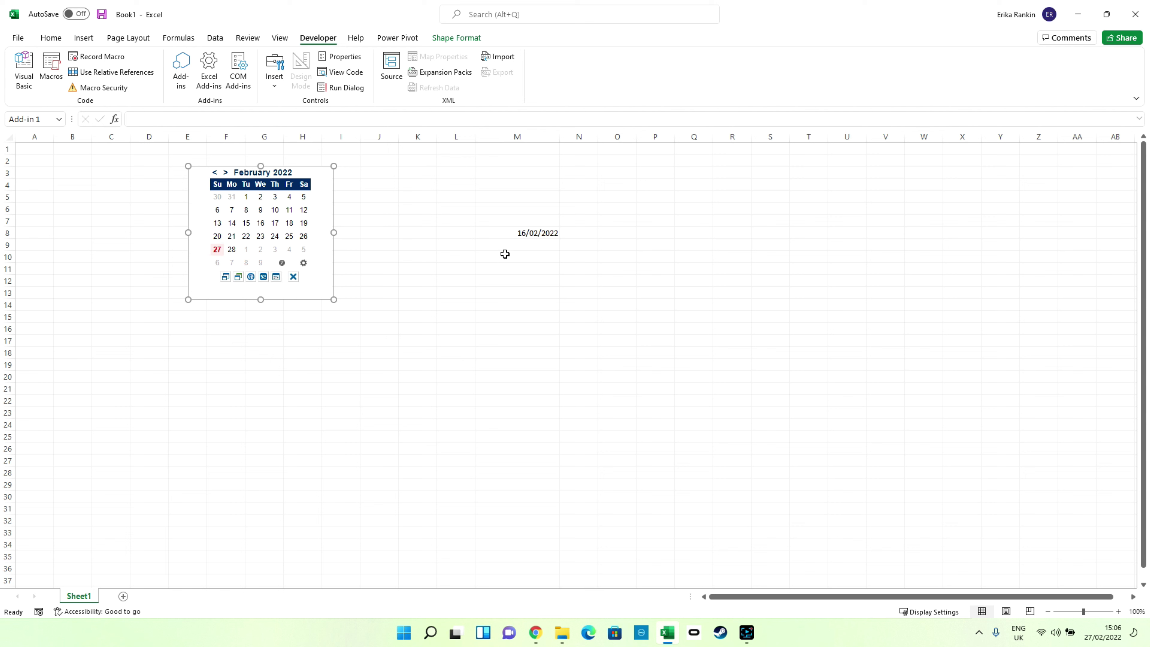
pyautogui.click(506, 244)
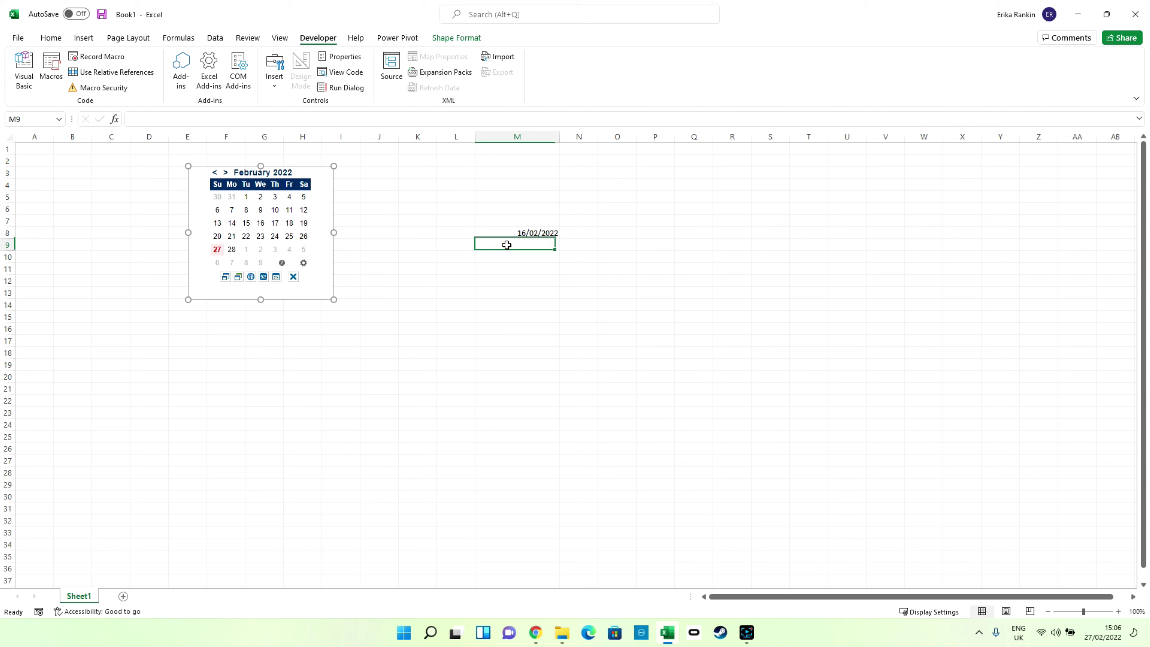
pyautogui.click(246, 236)
pyautogui.click(505, 257)
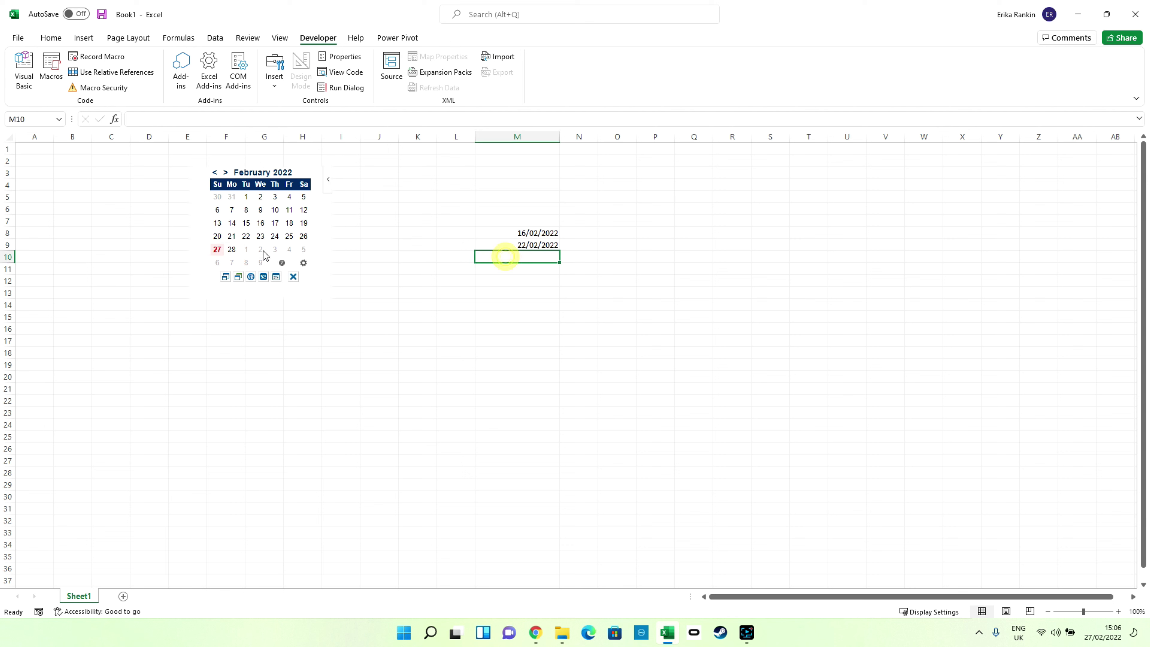
pyautogui.click(276, 211)
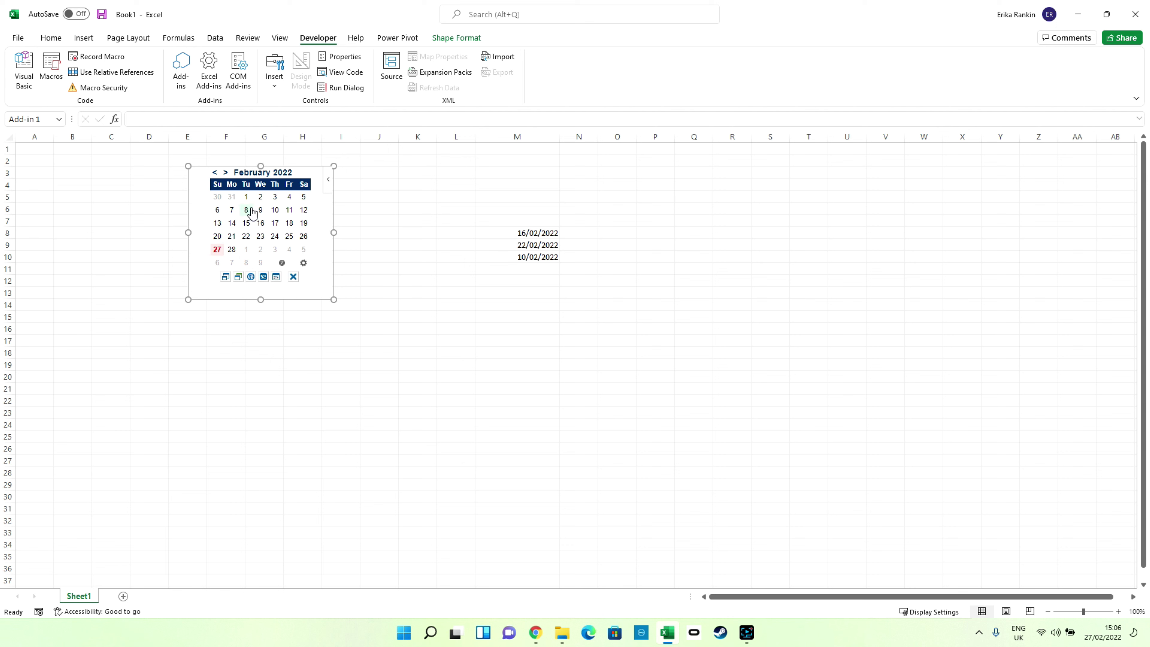
# Put 08/03/2022 into M7 after advancing the calendar to March 2022
pyautogui.click(531, 223)
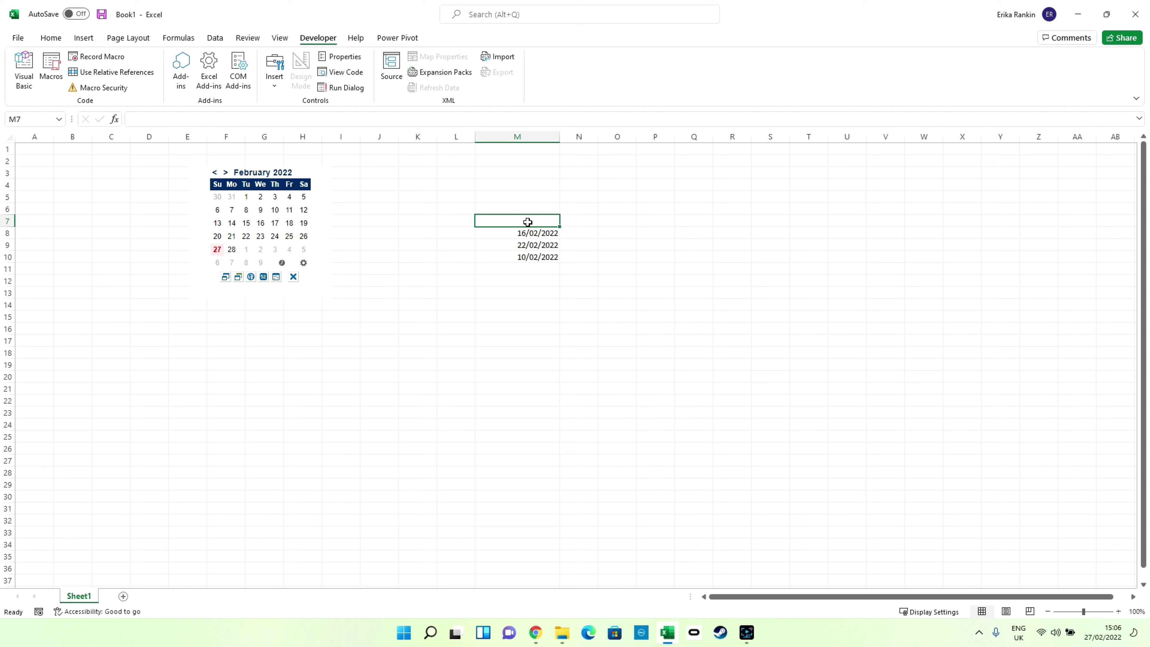
pyautogui.click(225, 172)
pyautogui.click(246, 210)
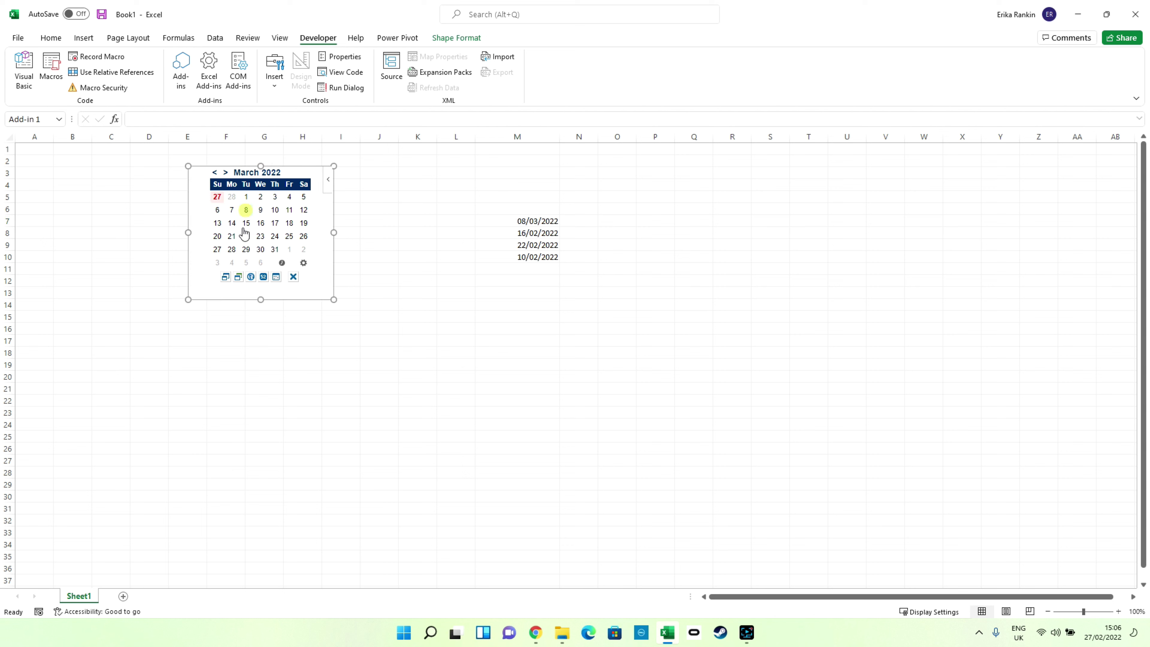
# Cycle the Mini Calendar's colour themes until it settles on green
pyautogui.click(226, 279)
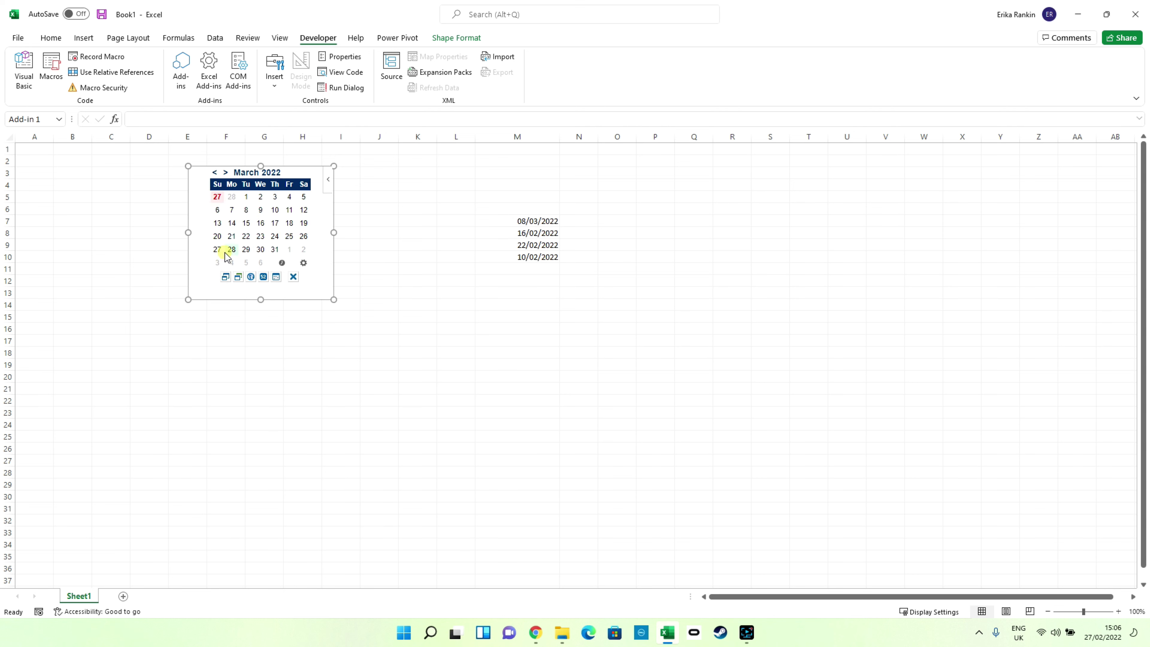
pyautogui.click(236, 284)
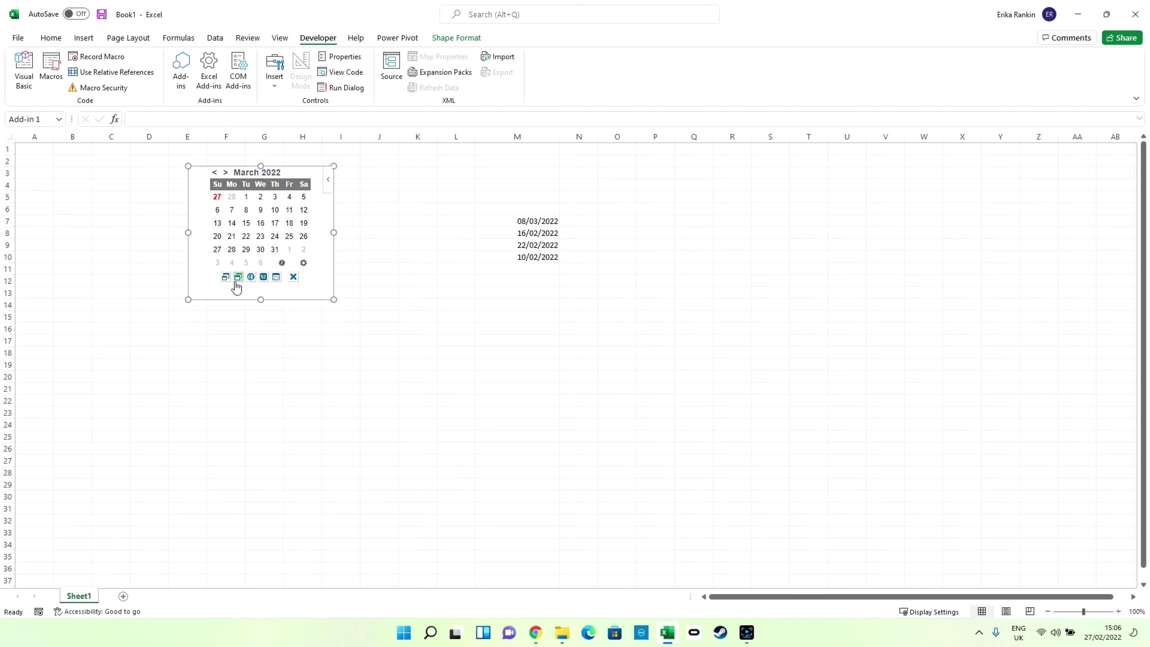
pyautogui.click(236, 284)
pyautogui.click(236, 285)
pyautogui.click(236, 284)
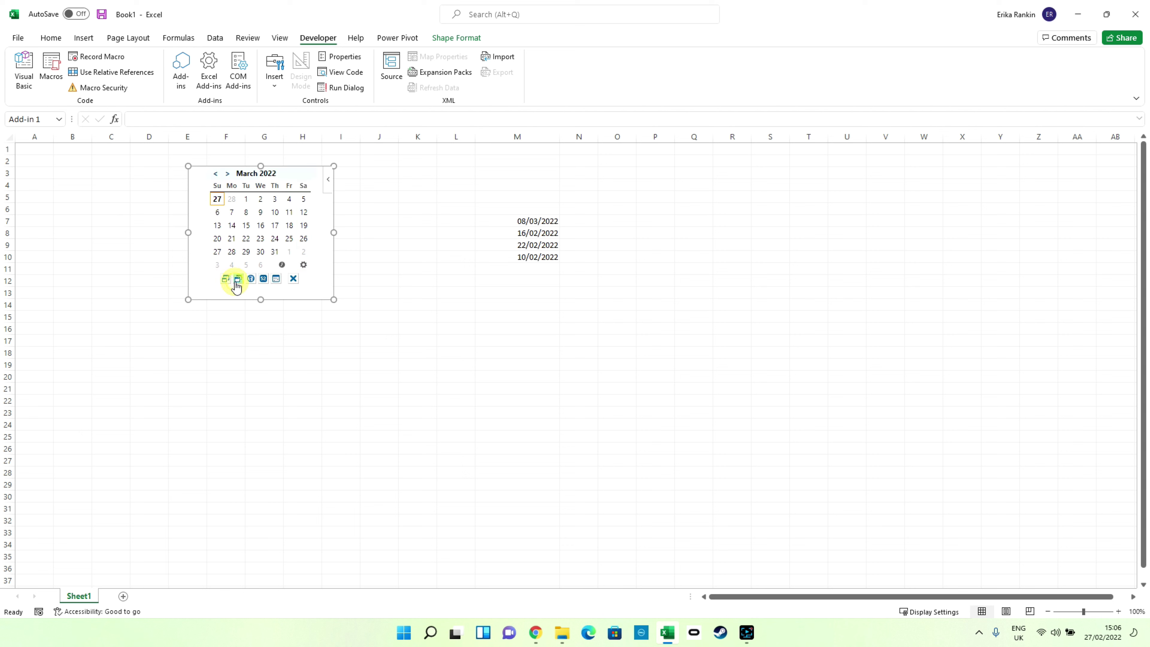
pyautogui.click(236, 284)
pyautogui.click(236, 284)
pyautogui.click(236, 284)
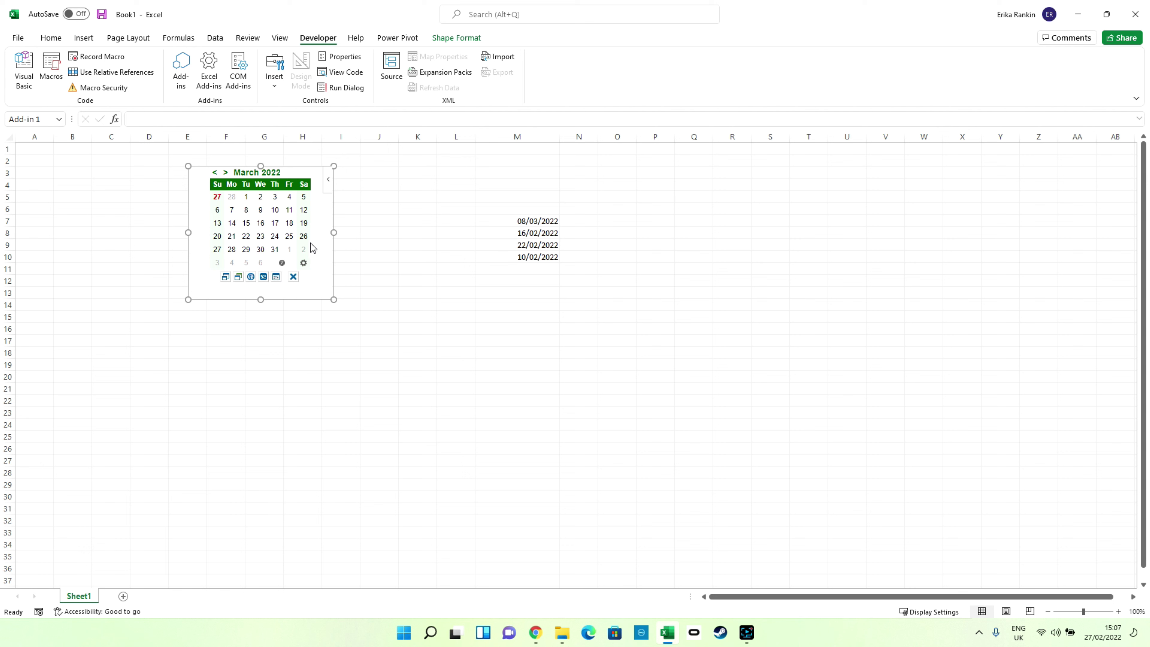
# Return the calendar to the Sunday-first U.S. system and turn on week numbers
pyautogui.click(250, 278)
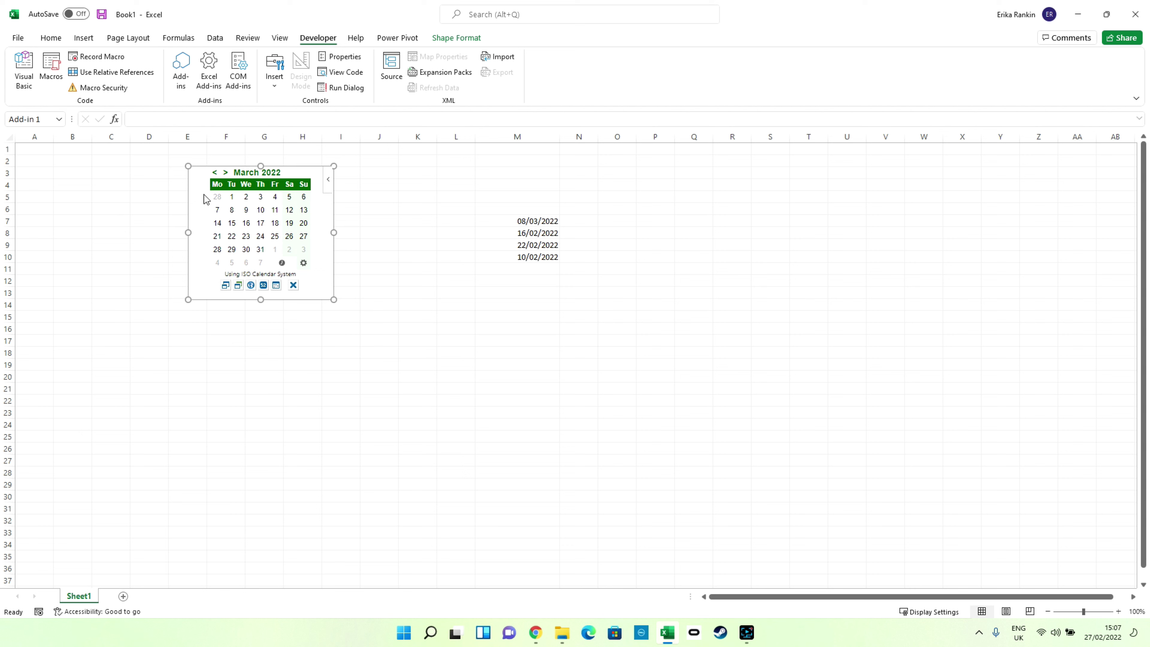
pyautogui.click(251, 285)
pyautogui.click(250, 285)
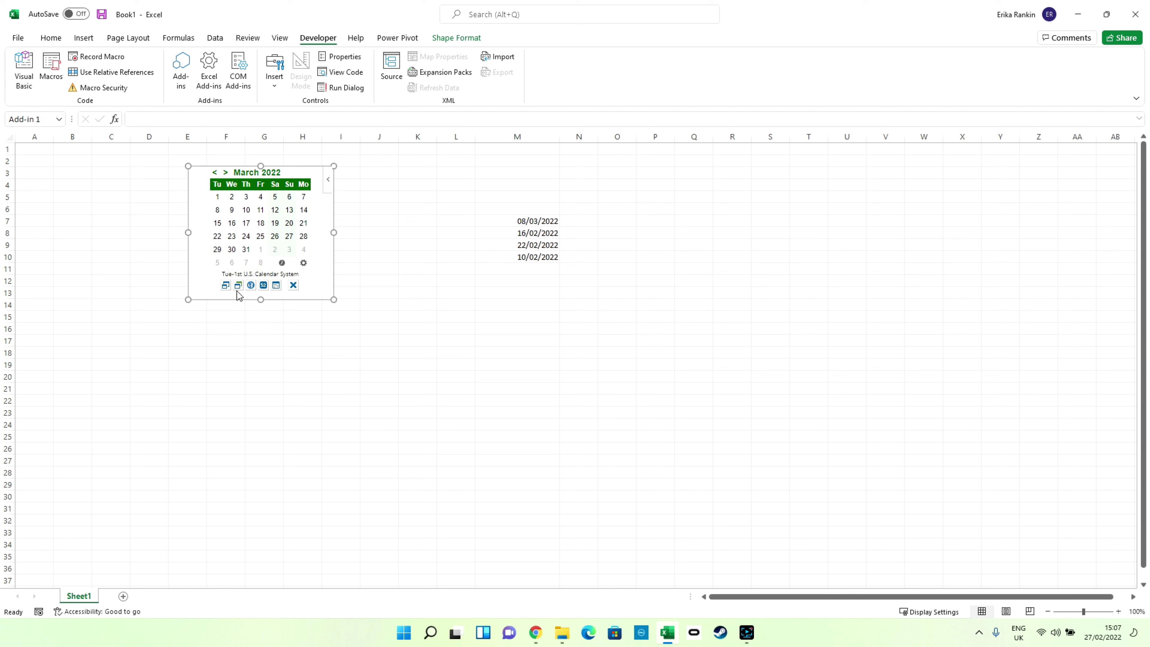
pyautogui.click(253, 289)
pyautogui.click(253, 289)
pyautogui.click(252, 289)
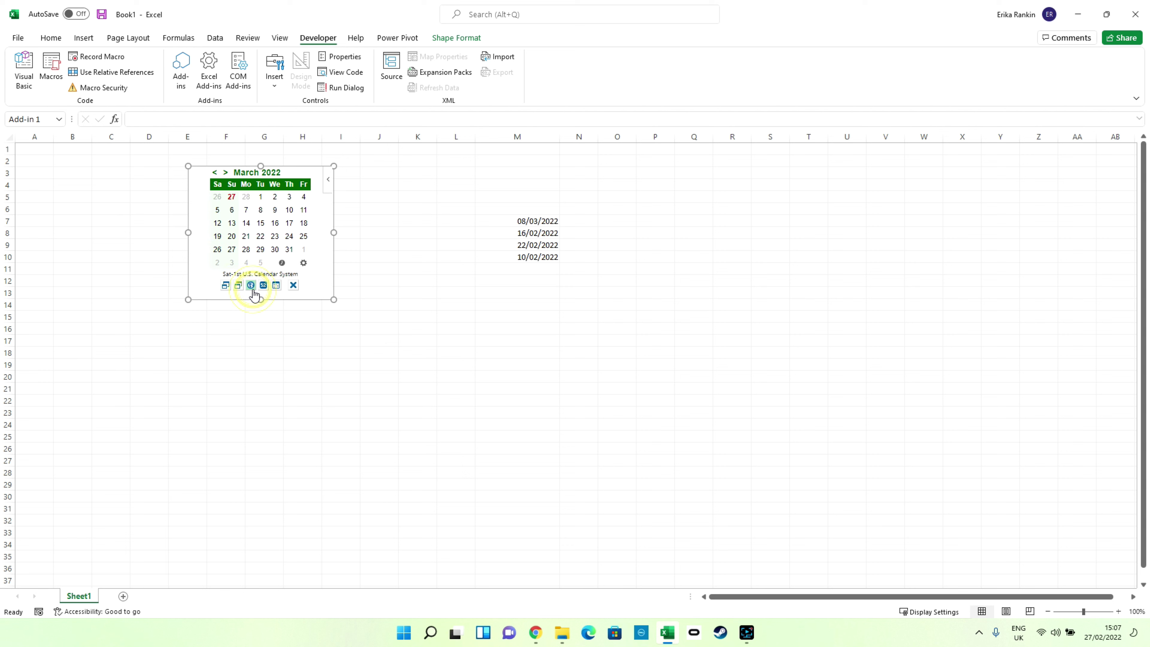
pyautogui.click(253, 289)
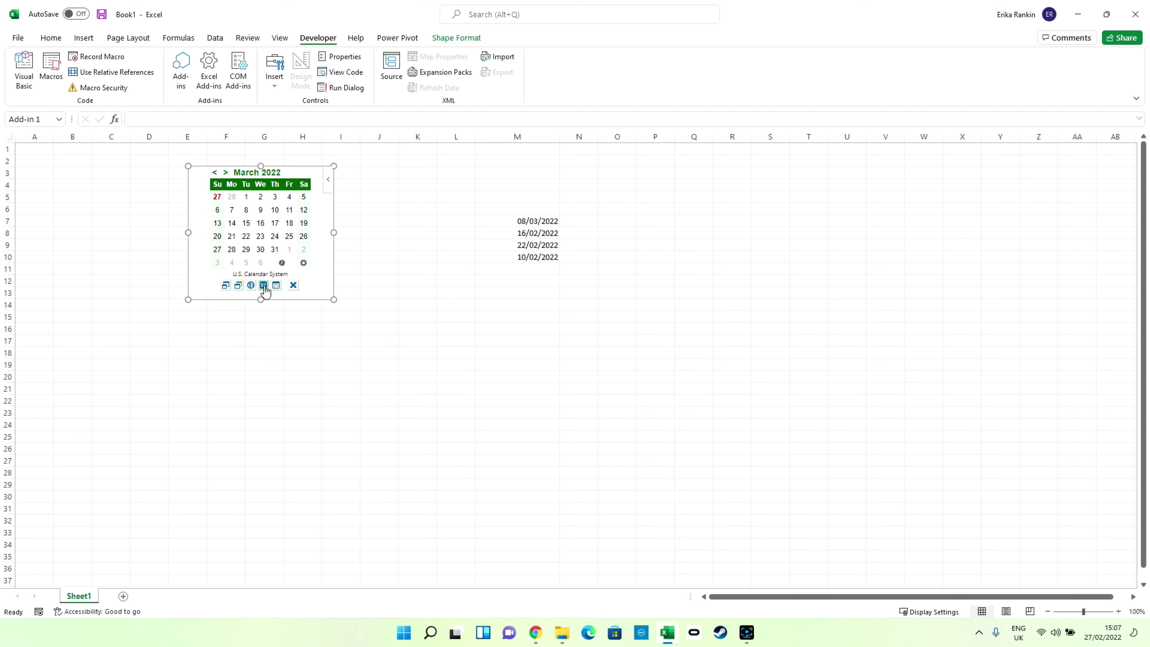
pyautogui.click(264, 288)
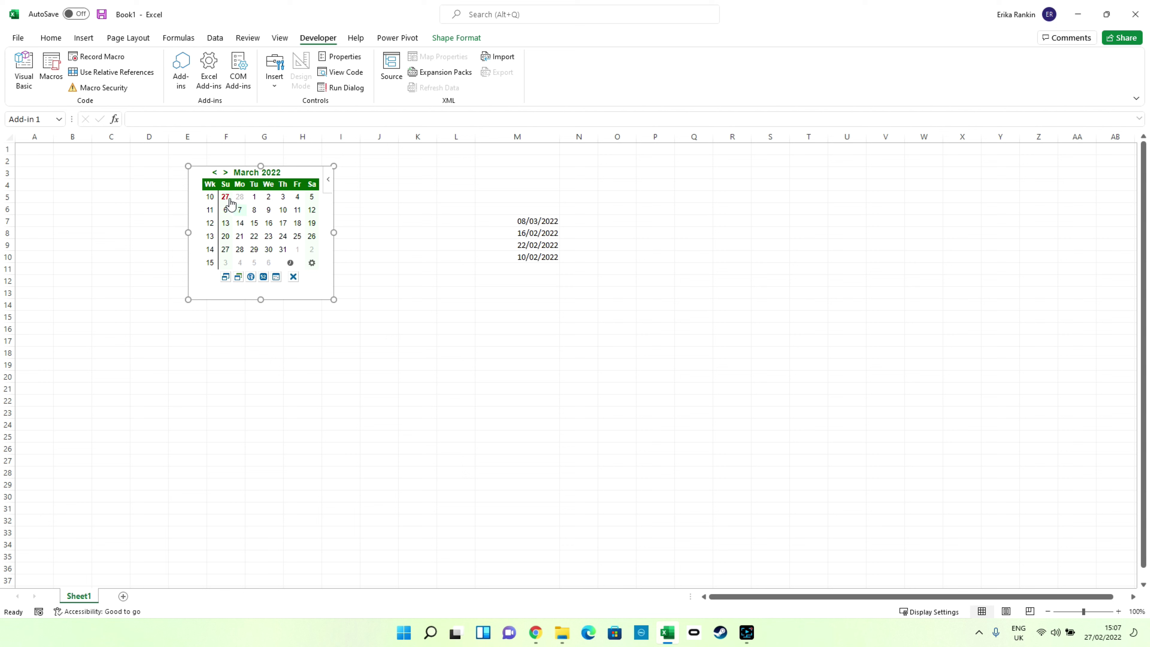
# Highlight the M7:M10 dates (10, 16, 22 February, 8 March) on the calendar
pyautogui.click(265, 279)
pyautogui.click(265, 279)
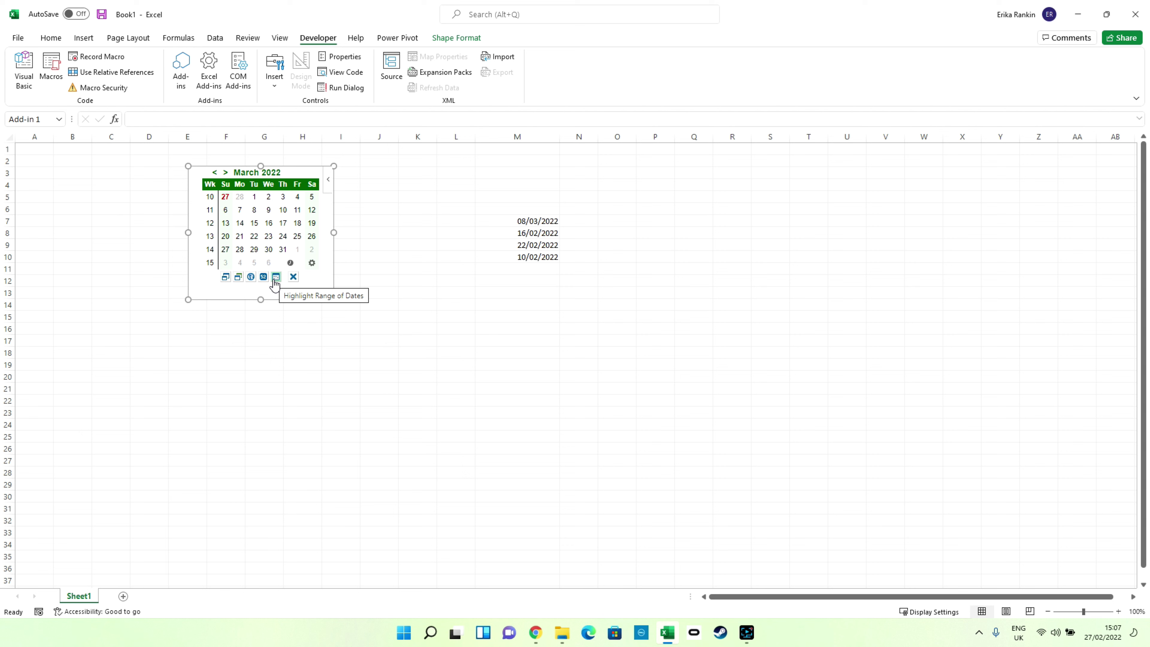
pyautogui.click(276, 278)
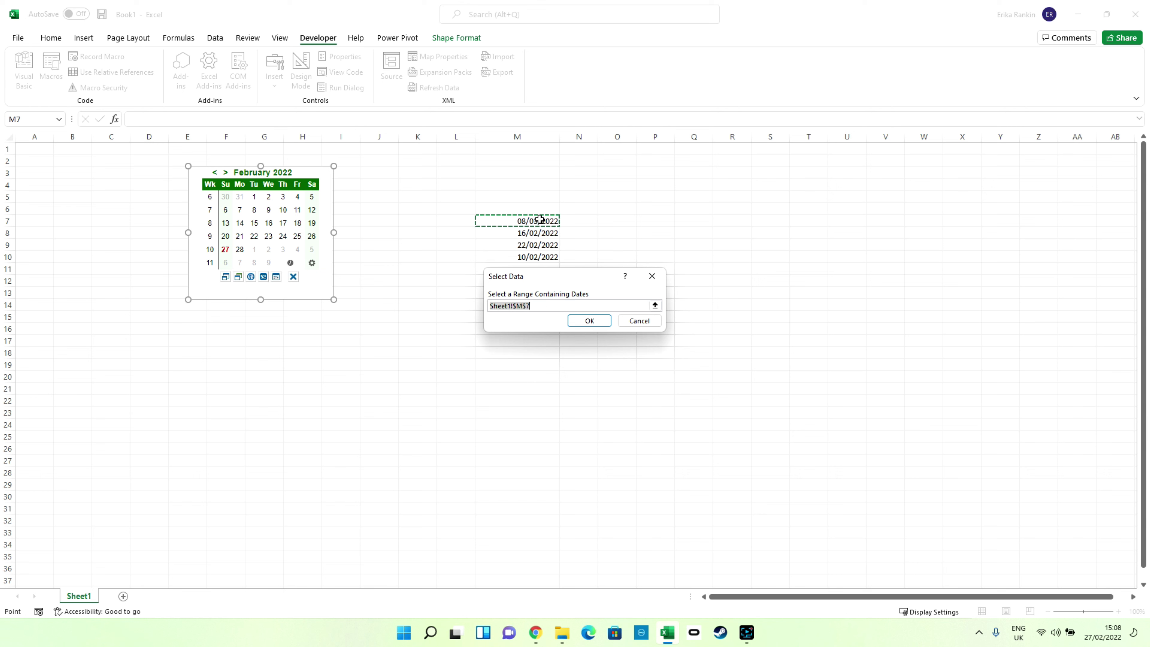
pyautogui.moveTo(539, 221); pyautogui.dragTo(534, 259)
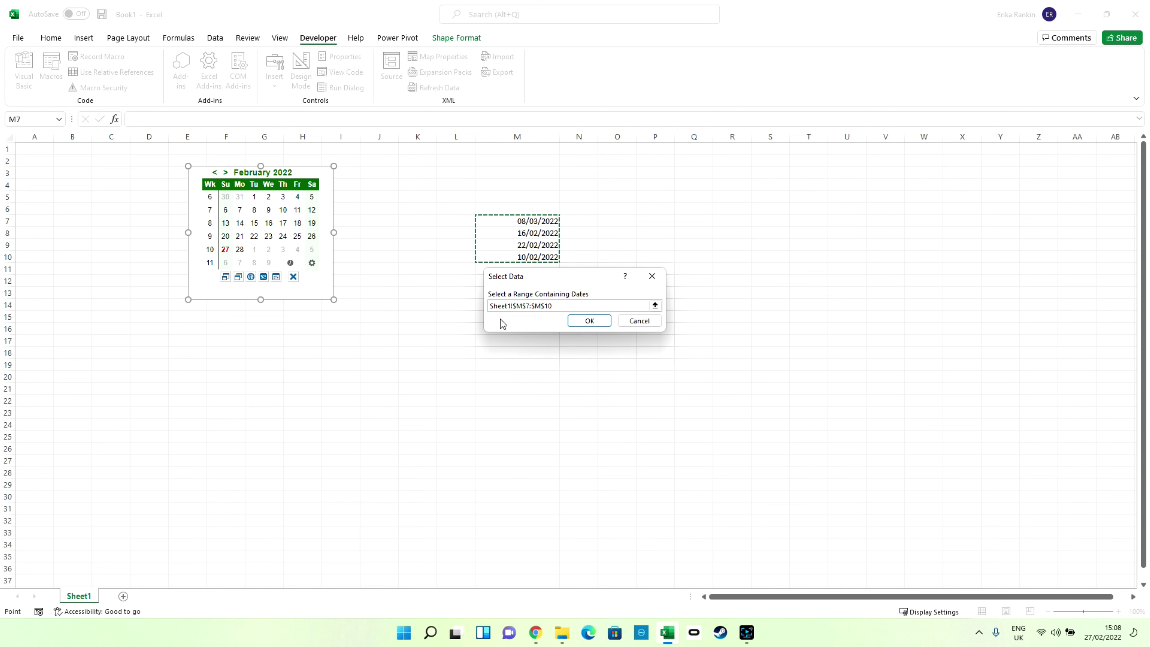
pyautogui.click(588, 321)
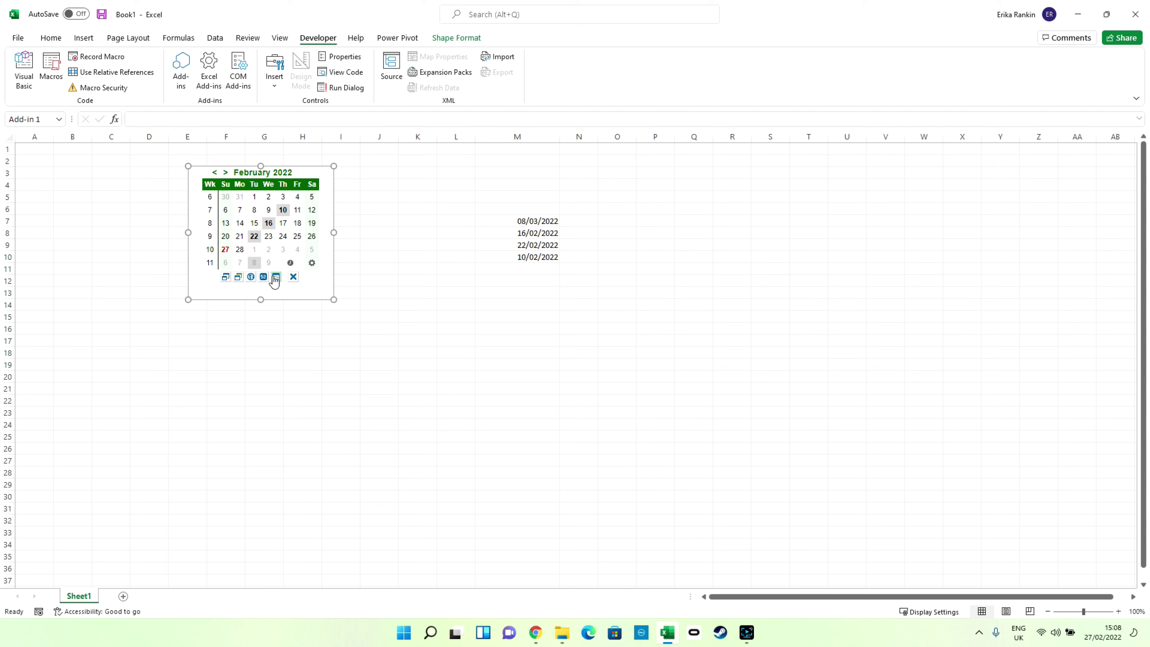
# Insert the current time, 3:08 PM, into cell M14 from the calendar's clock button
pyautogui.click(294, 277)
pyautogui.click(312, 264)
pyautogui.click(526, 308)
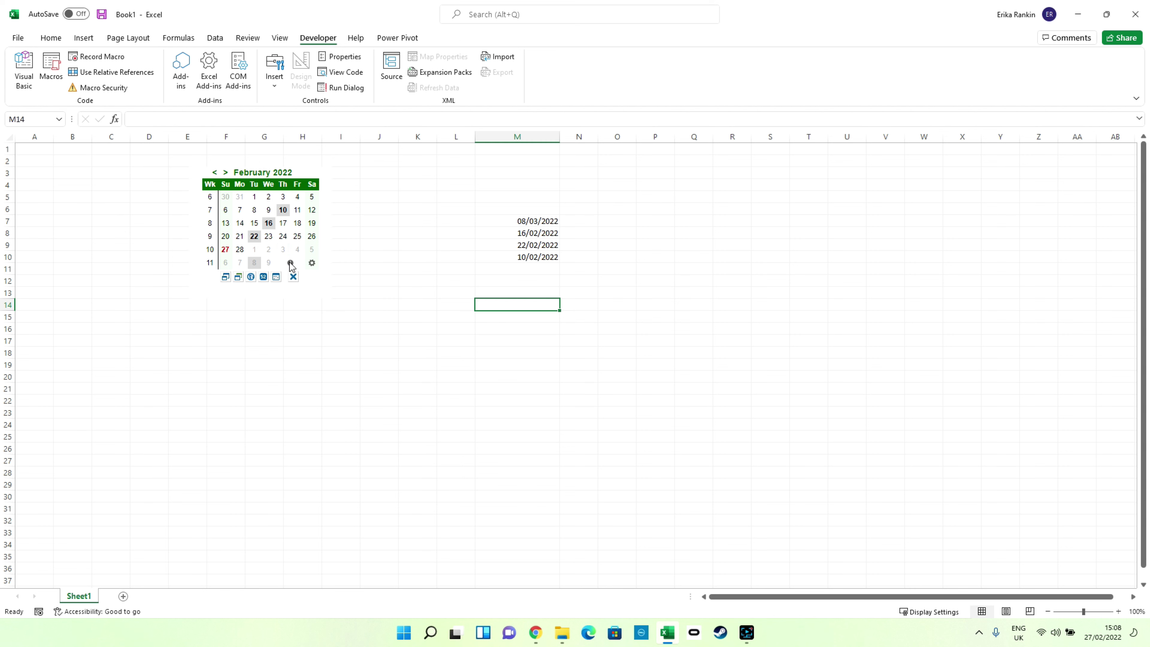
pyautogui.click(290, 263)
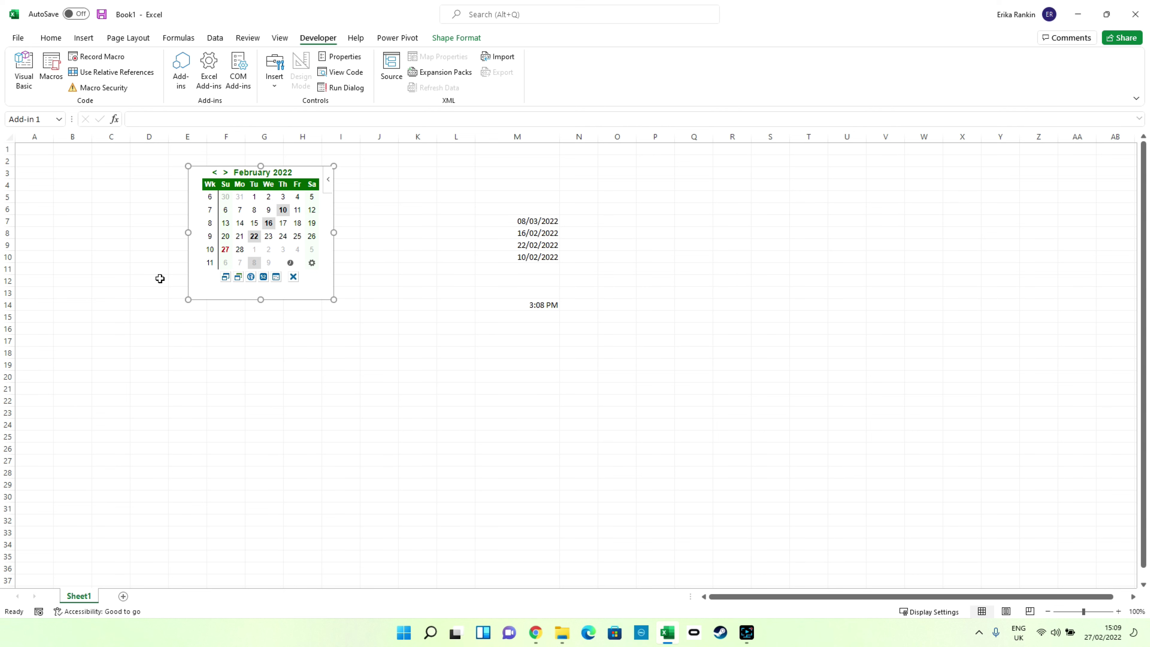
pyautogui.click(191, 82)
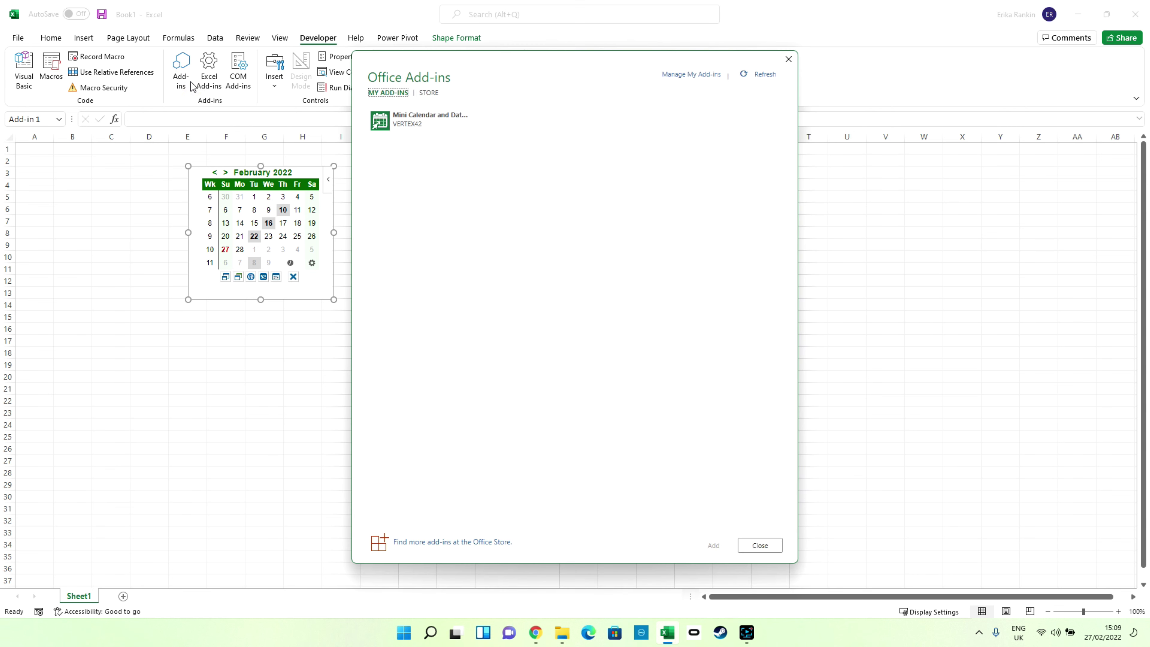
pyautogui.click(426, 92)
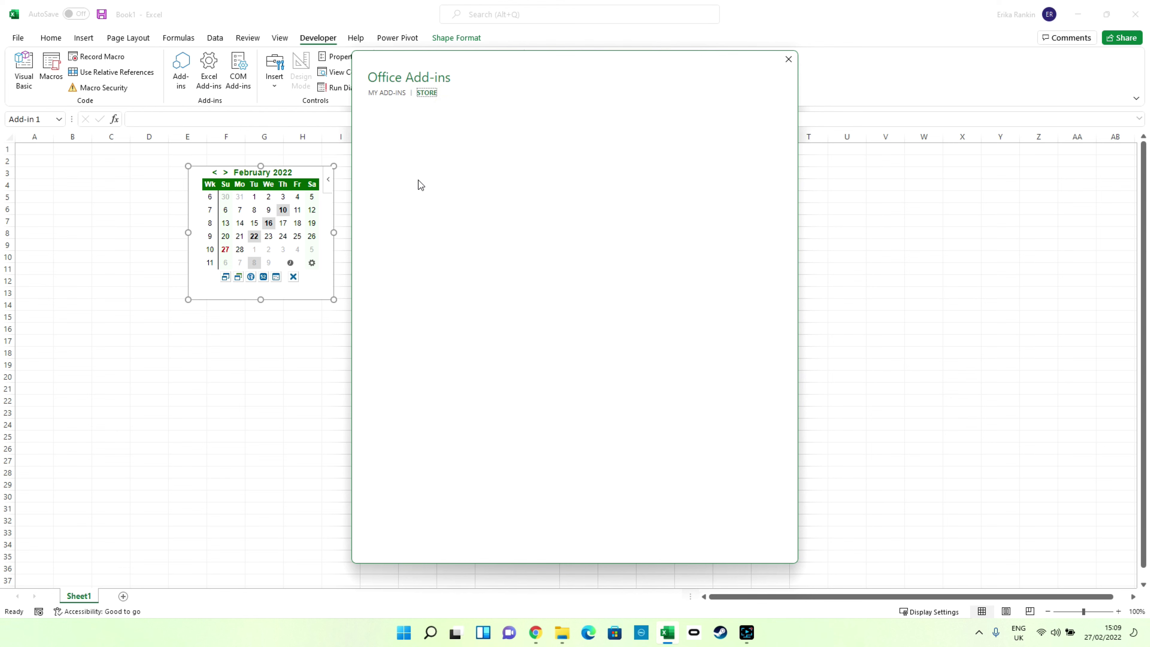
pyautogui.click(409, 149)
pyautogui.write('d')
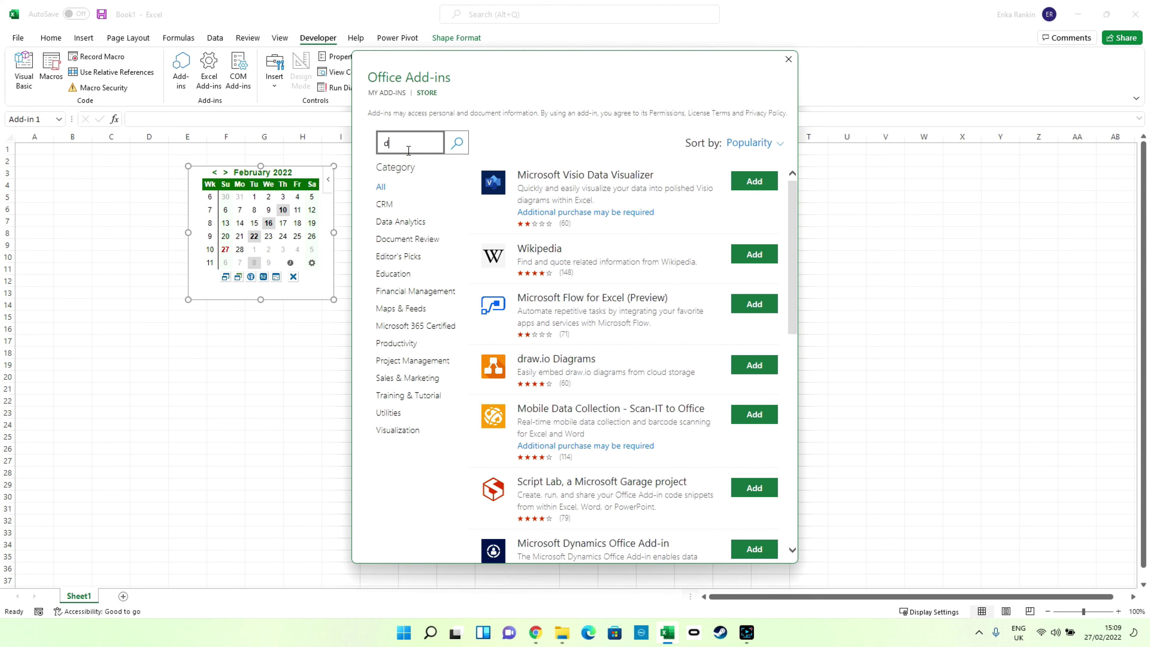
pyautogui.write('ate')
pyautogui.press('Return')
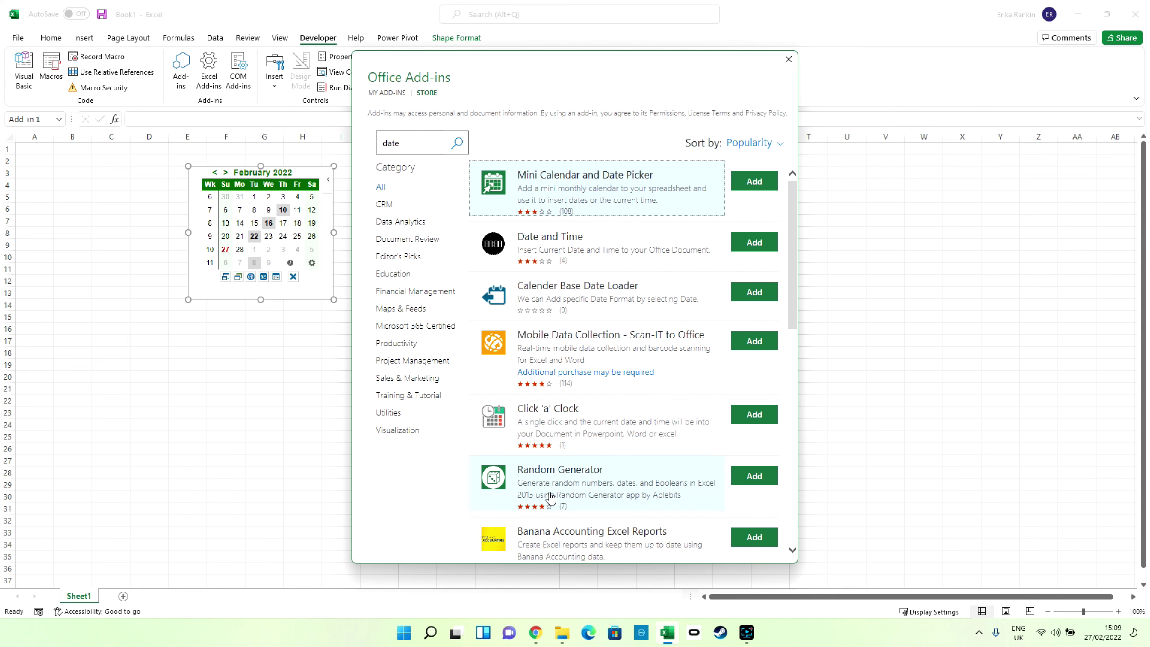
pyautogui.scroll(-5, 549, 492)
pyautogui.scroll(5, 549, 492)
pyautogui.click(788, 59)
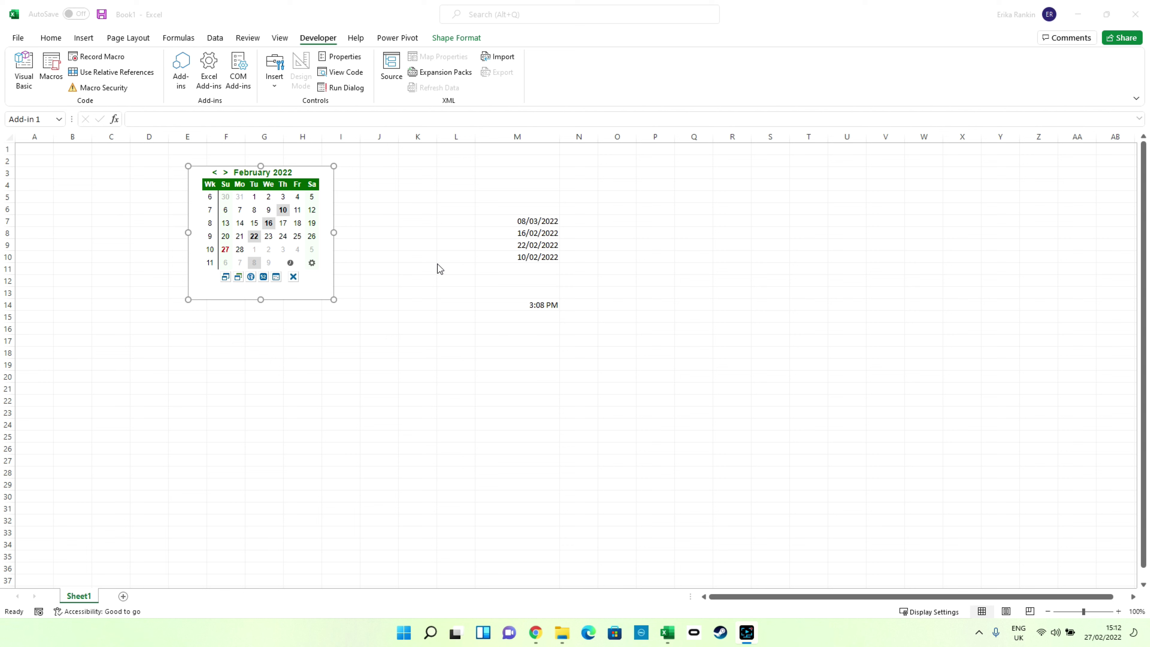
# Enter today's date, 27/02/2022, into cell M17 with Ctrl+;
pyautogui.click(521, 344)
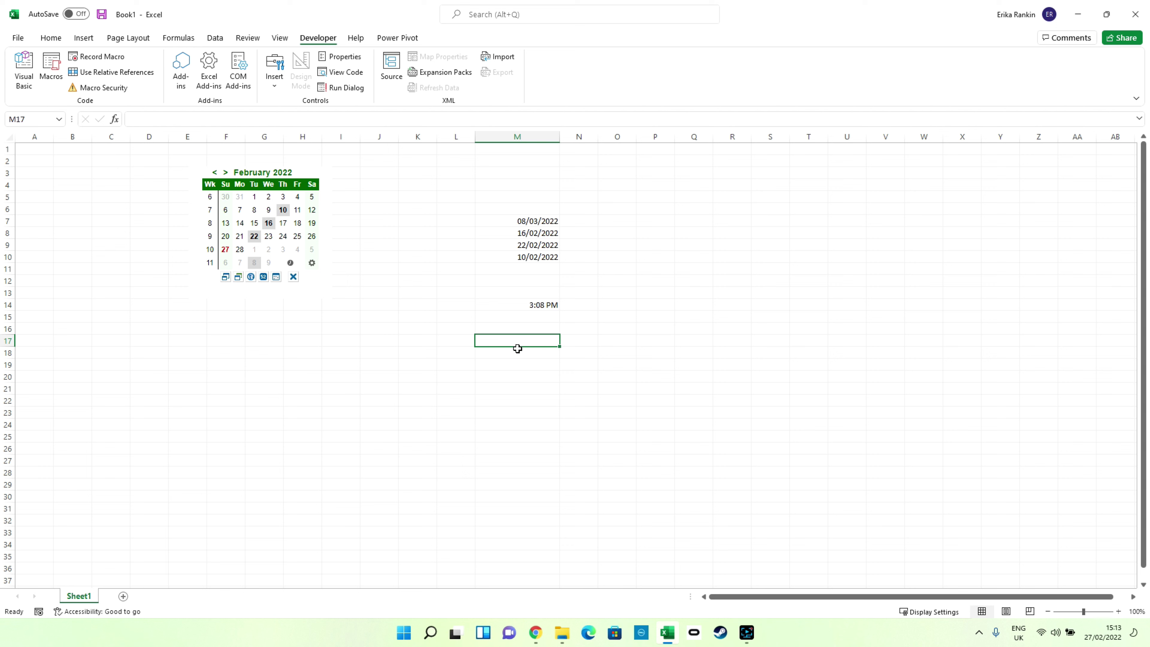
pyautogui.hotkey('ctrl', ';')
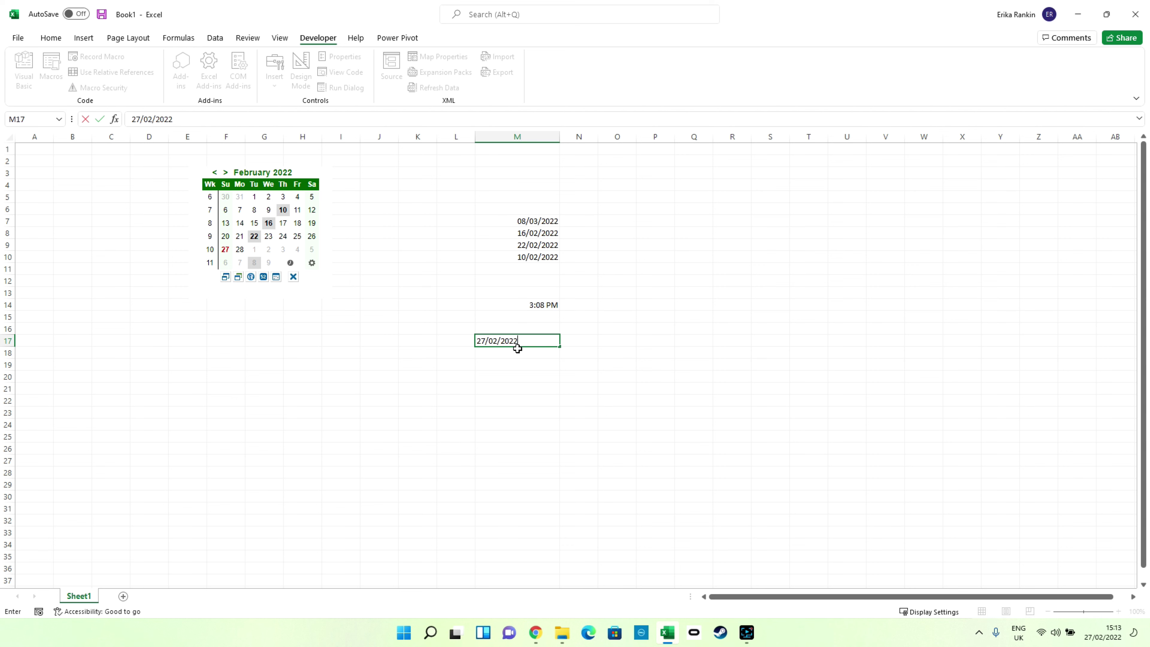